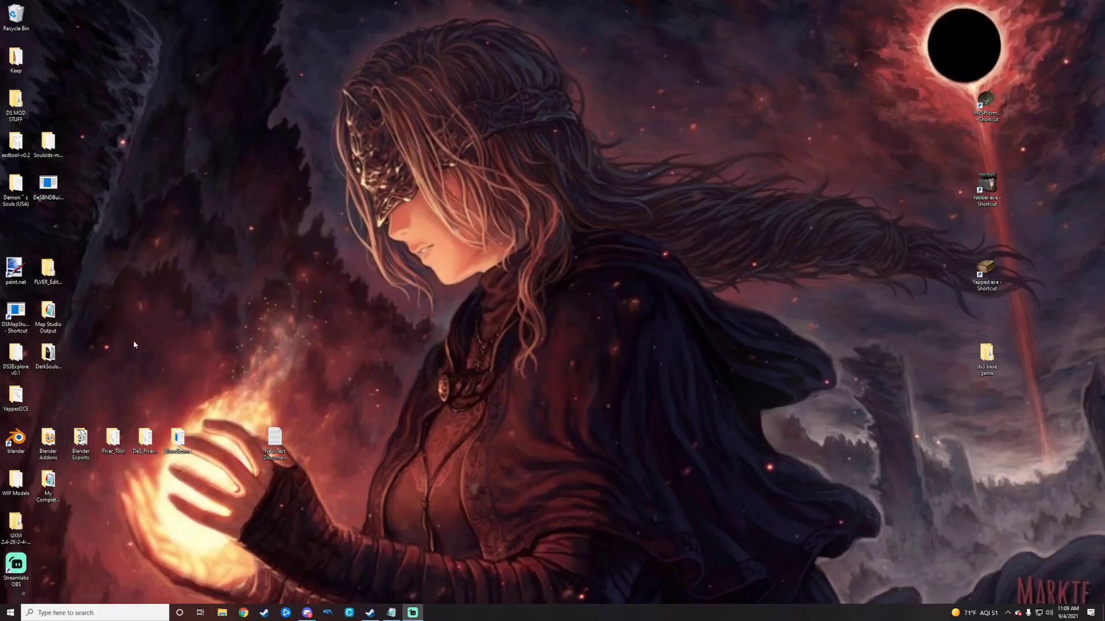
Step: Look inside the Blender Addons folder, then close its window
double_click(49, 442)
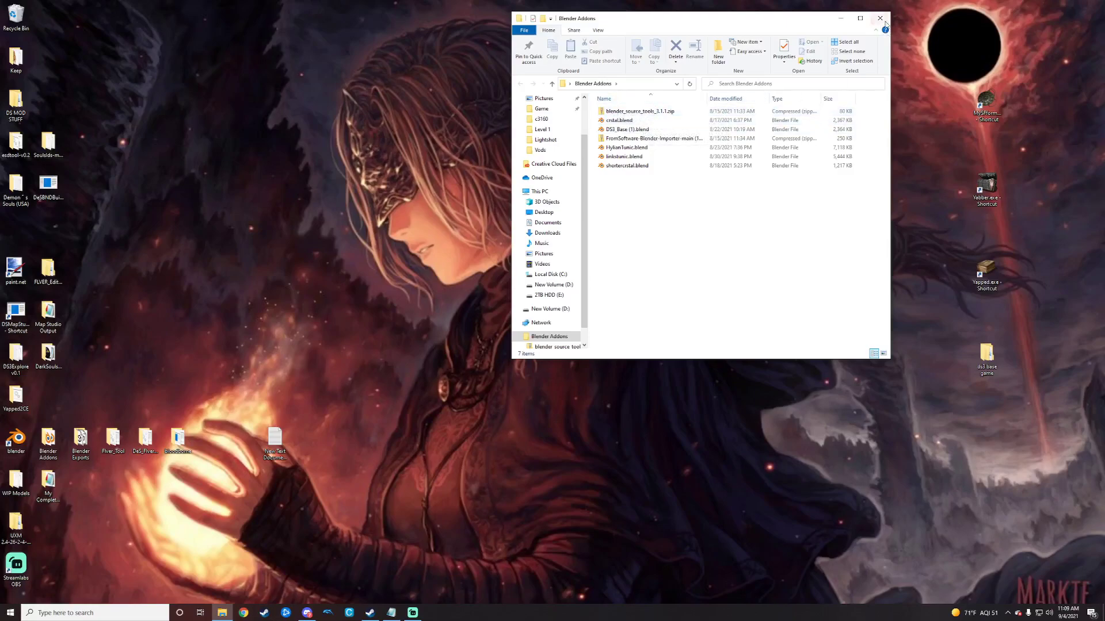
left_click(879, 18)
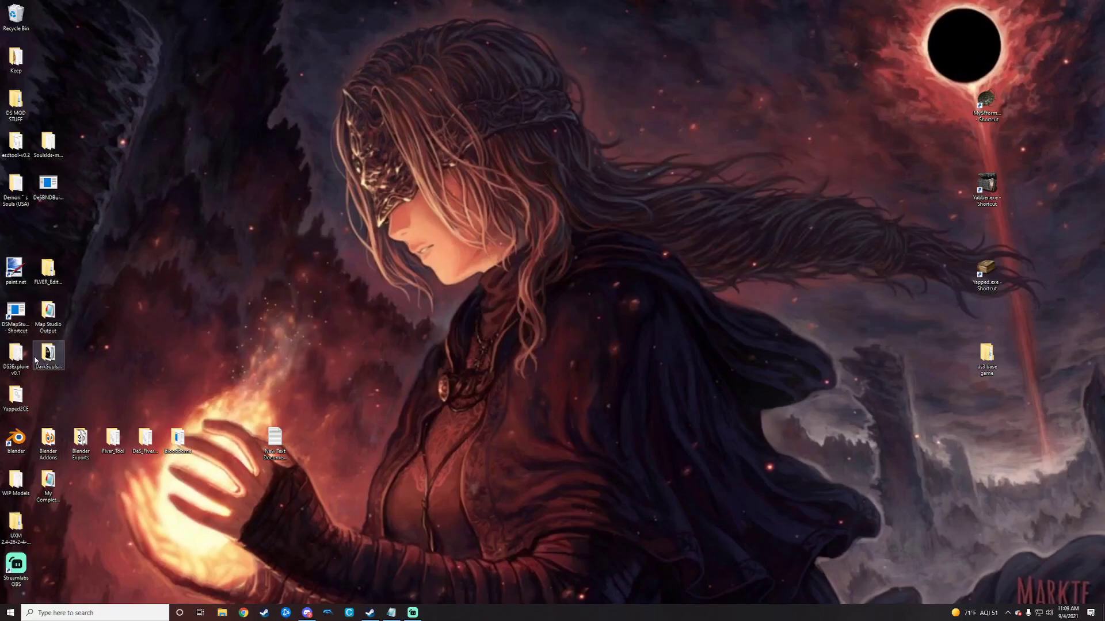
mouse_move(15, 361)
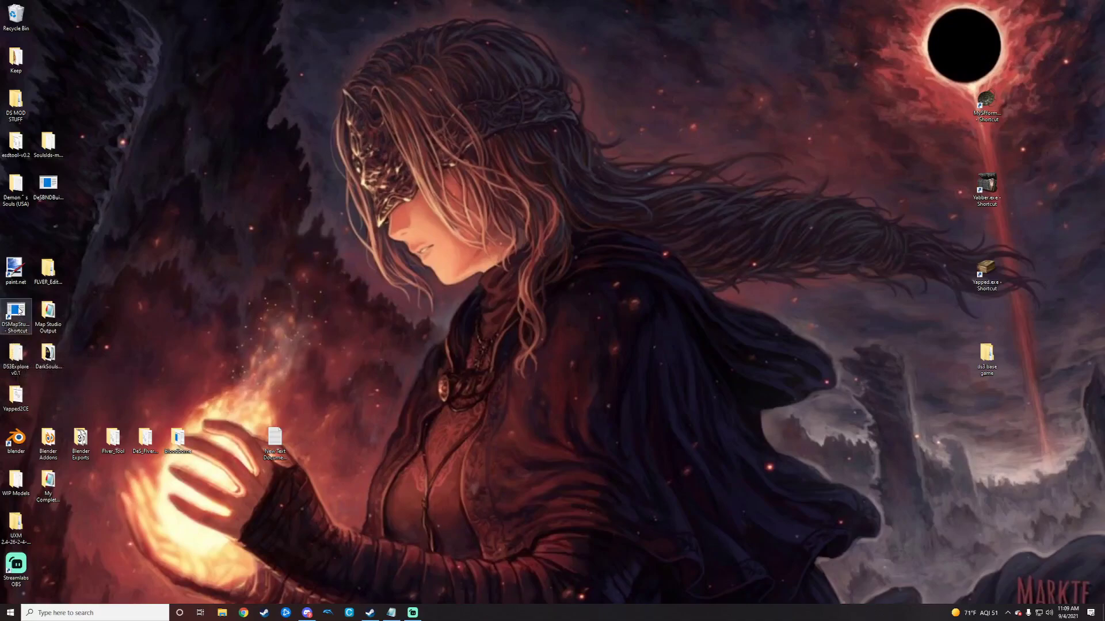
mouse_move(14, 316)
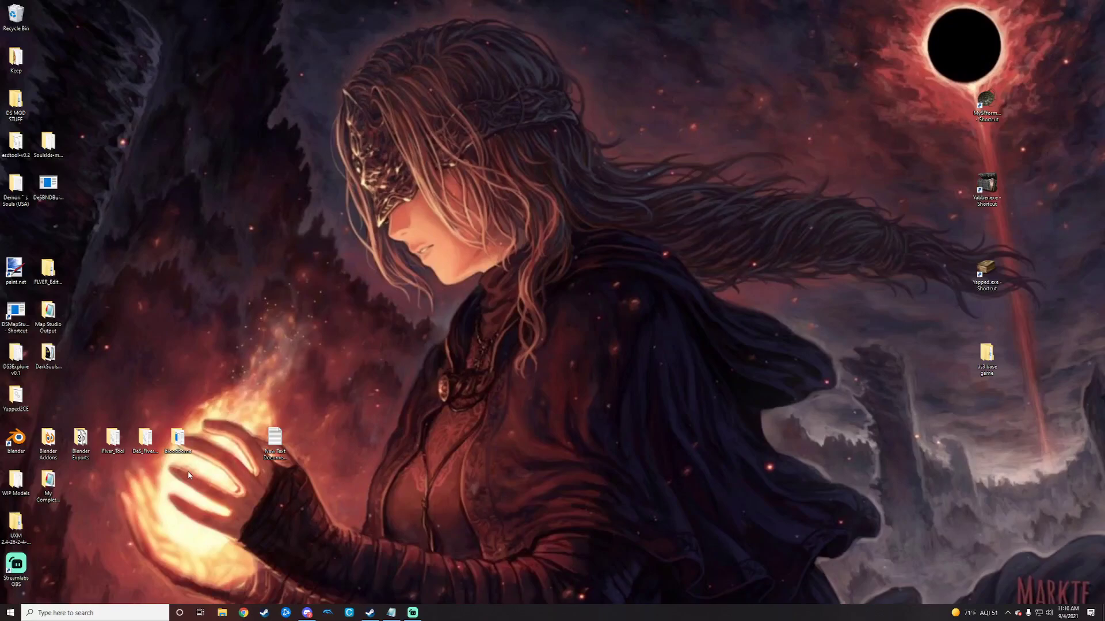
Step: Check the bloodborne folder, close it, and launch DSMapStudio from the desktop
double_click(184, 442)
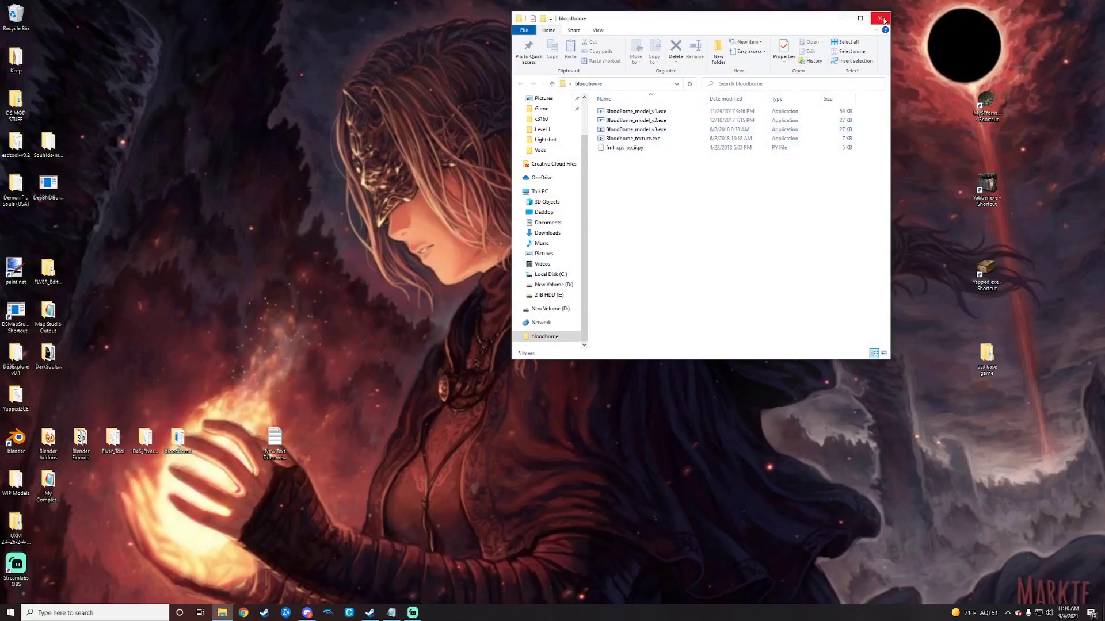
left_click(881, 20)
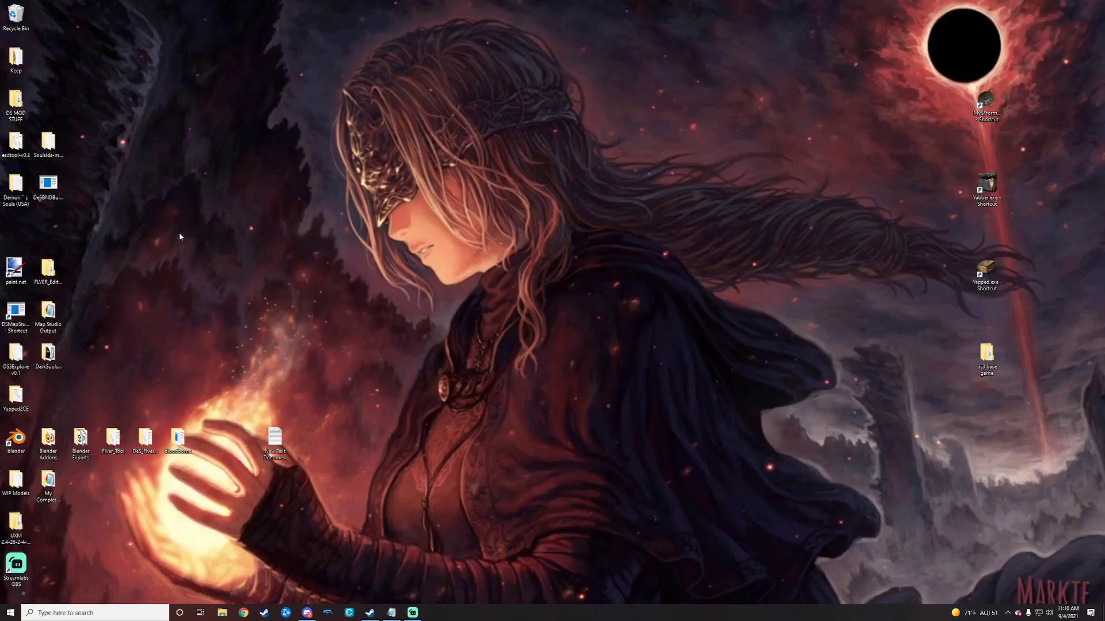
double_click(20, 312)
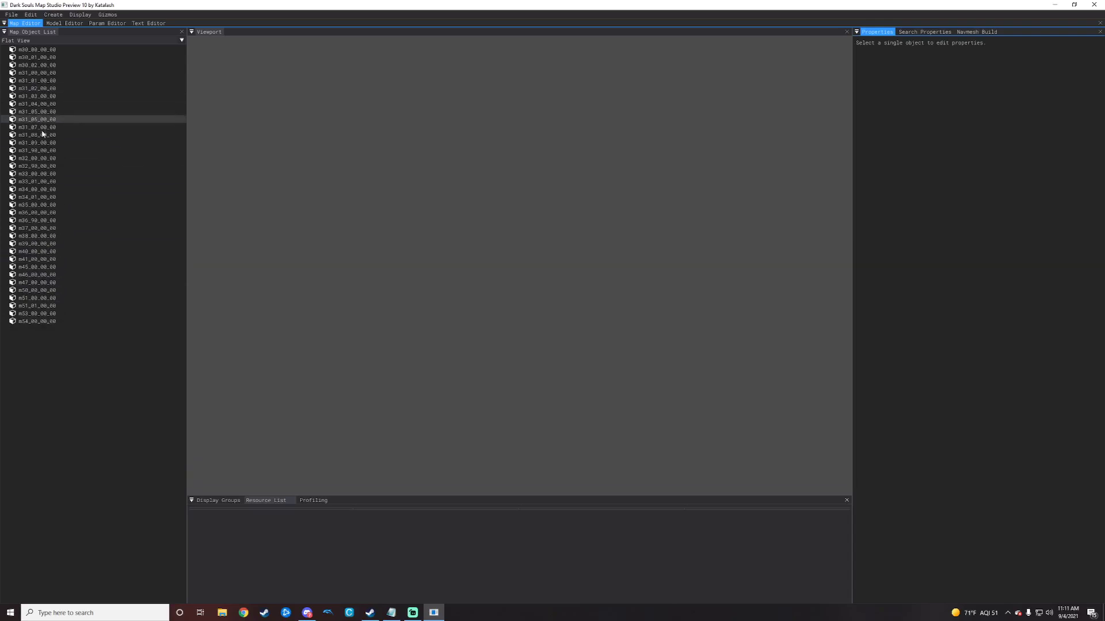
Step: Load map m40_00_00_00, select enemy c1300_0001 to view its properties, then close DSMapStudio
right_click(64, 253)
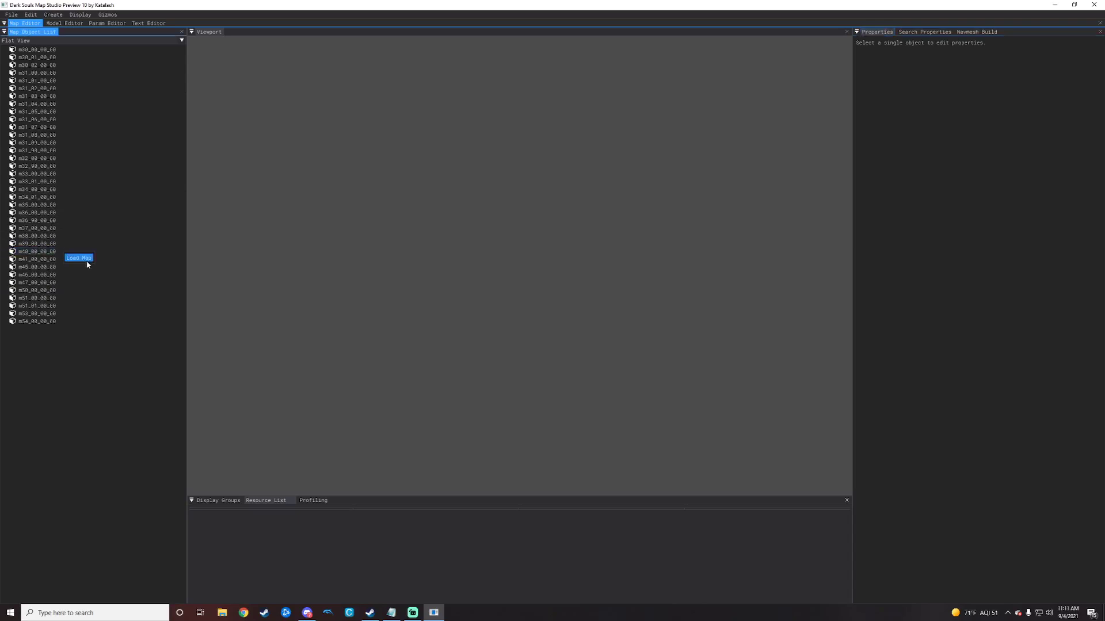
left_click(86, 260)
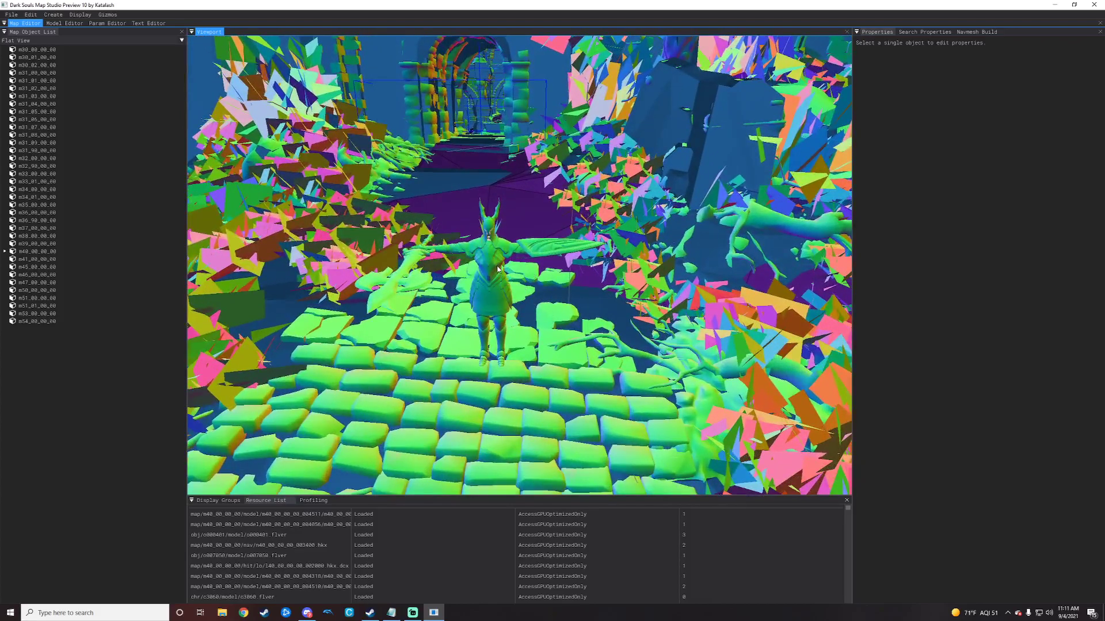
left_click(509, 295)
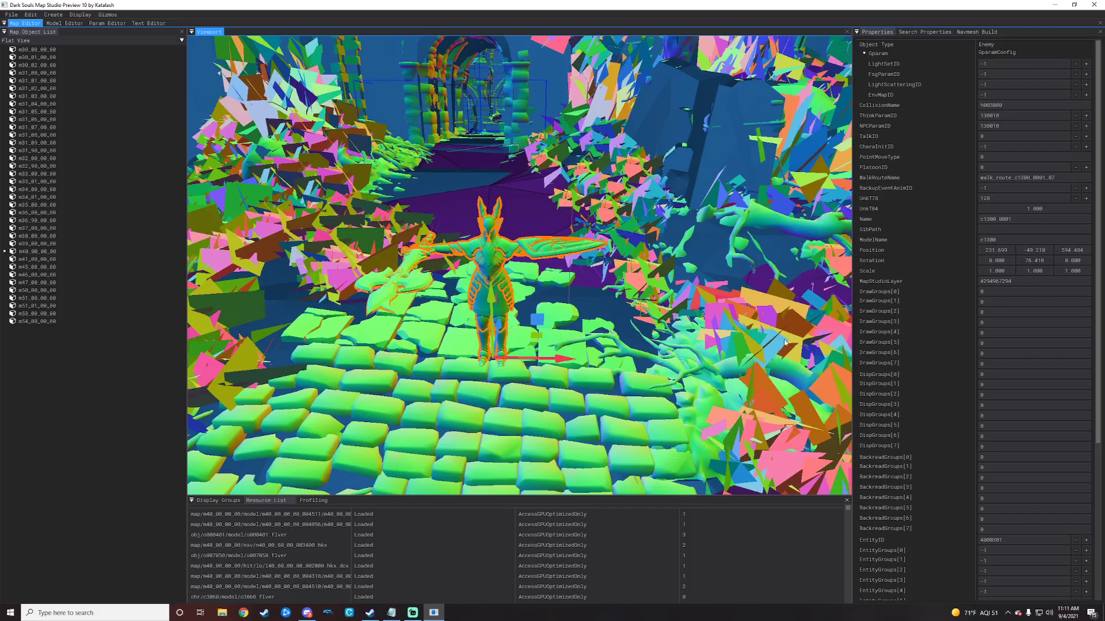
left_click(1093, 5)
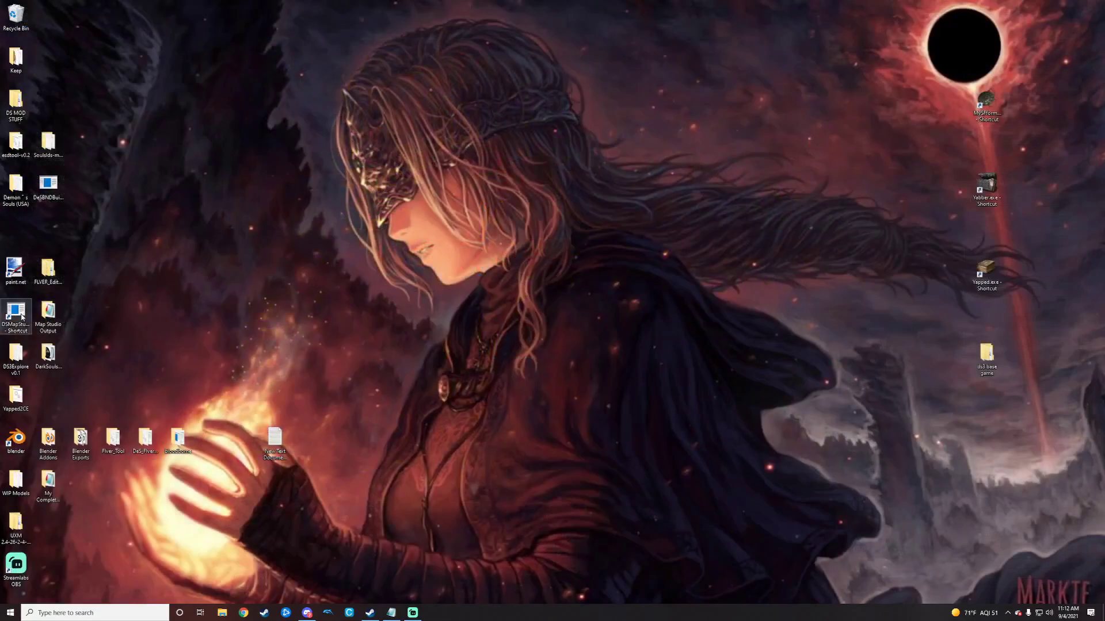
Step: Run DS3Explore.exe from the DS3Explore v0.1 folder and minimize the folder window
double_click(20, 352)
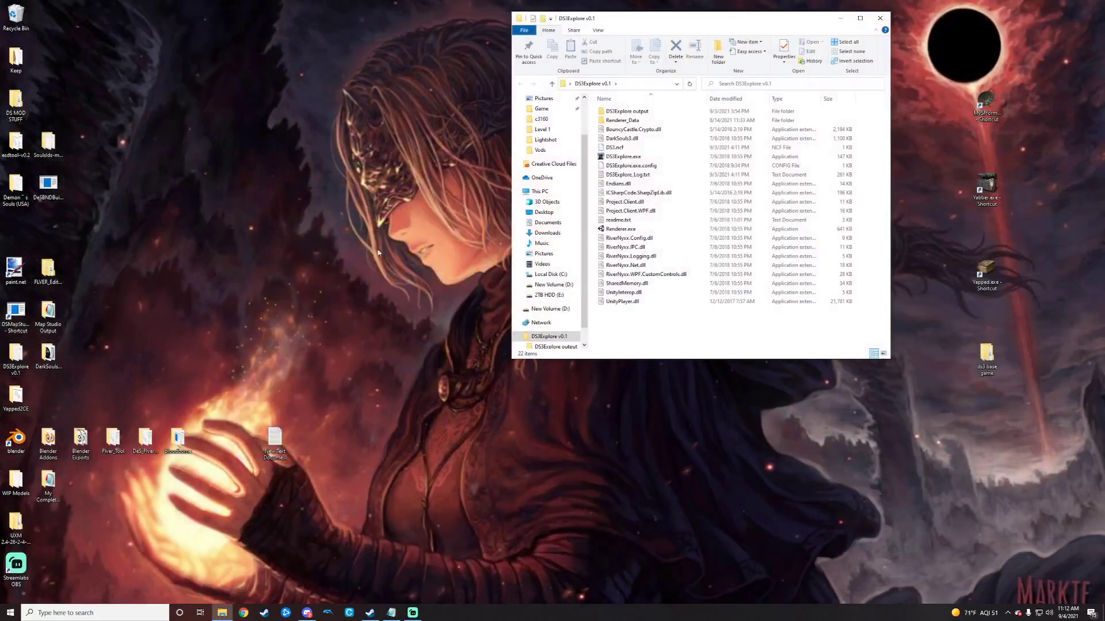
double_click(636, 158)
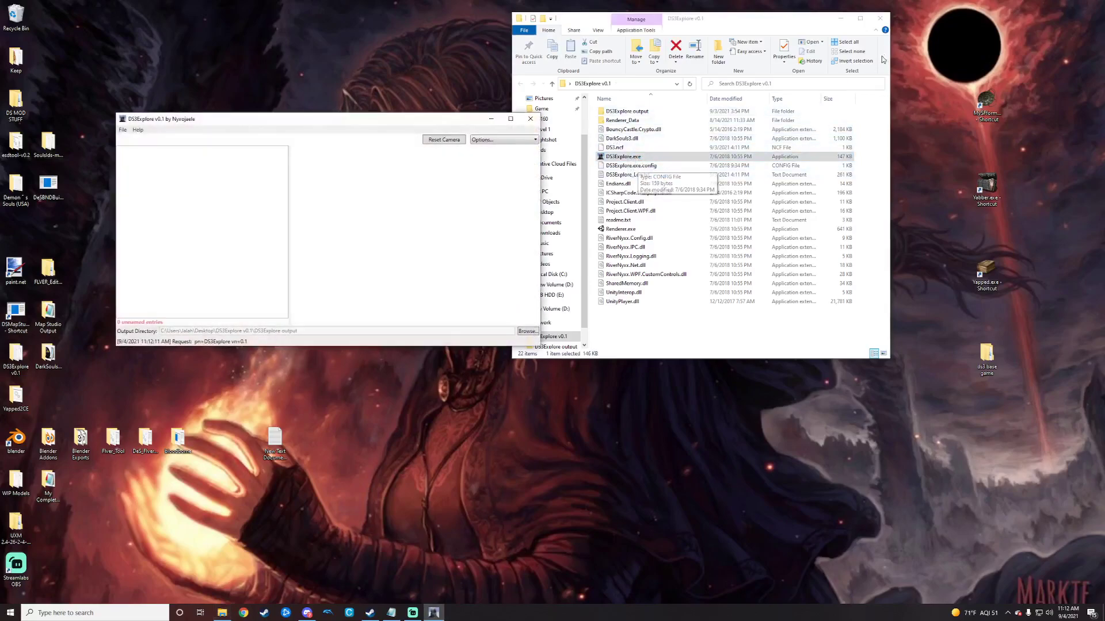
left_click(841, 18)
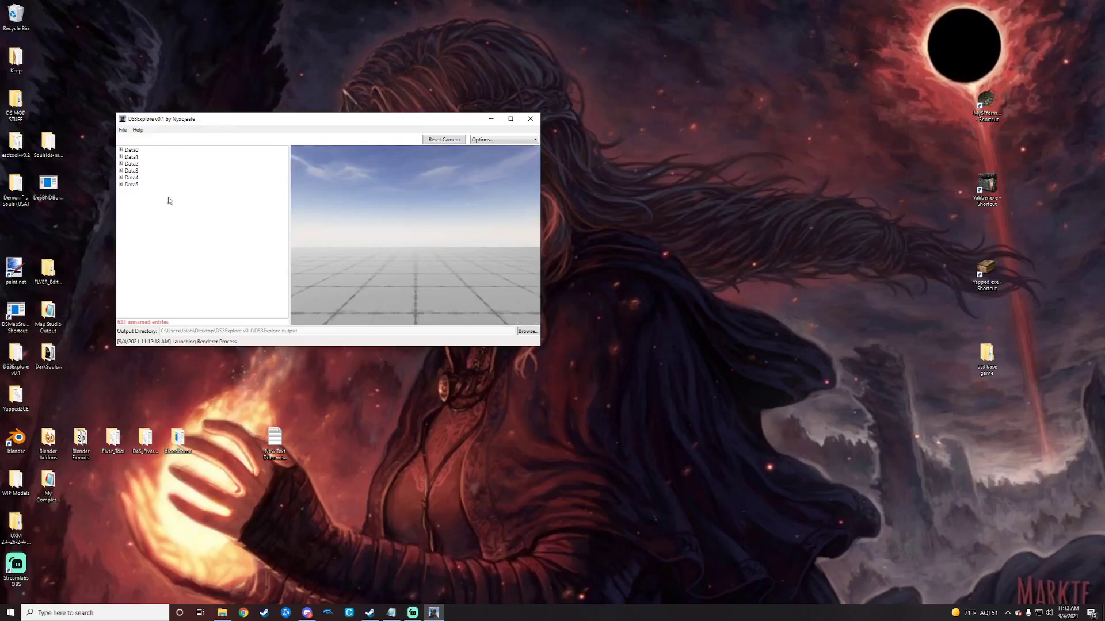
Step: Expand Data3, find /chr/c1300.chrbnd.dcx, and preview its c1300.flver model
double_click(126, 173)
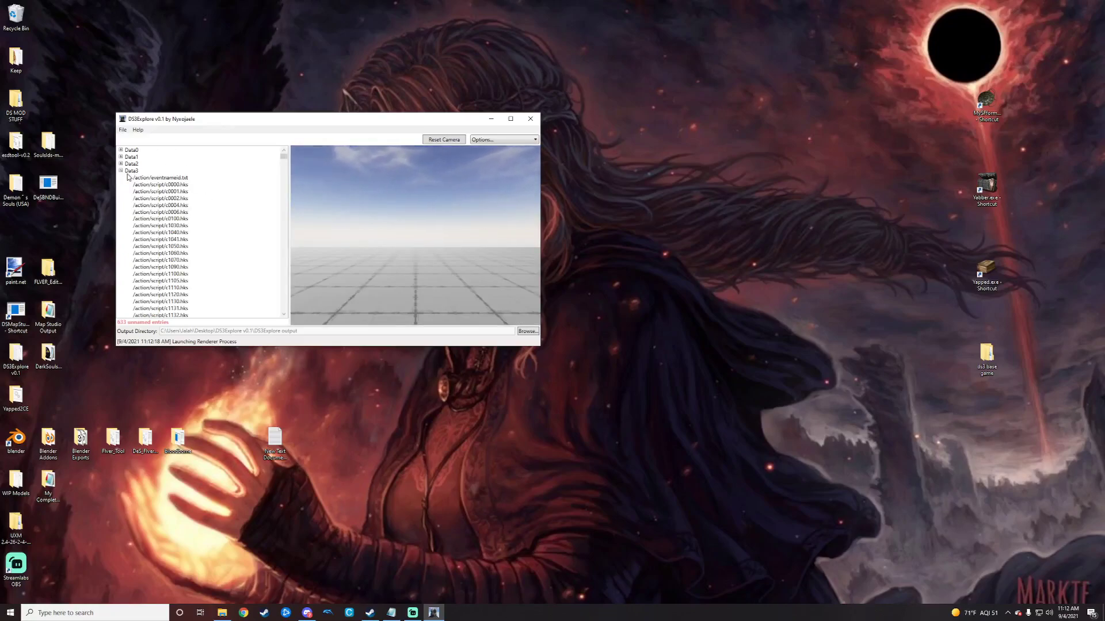
scroll(188, 225, "down", 2)
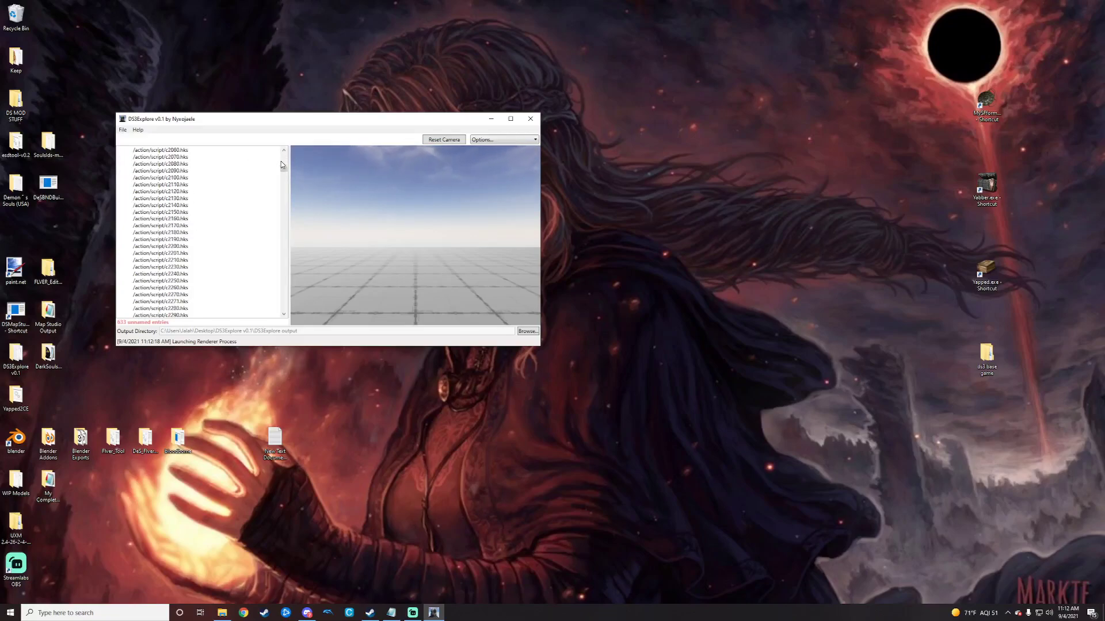
left_click_drag(283, 163, 283, 210)
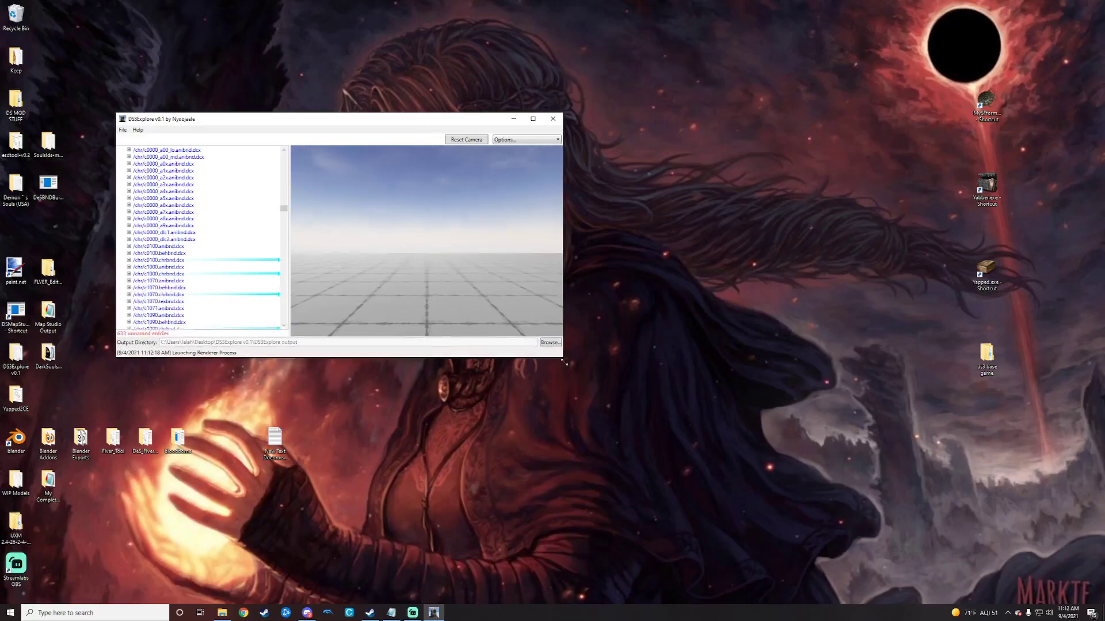
scroll(195, 222, "down", 15)
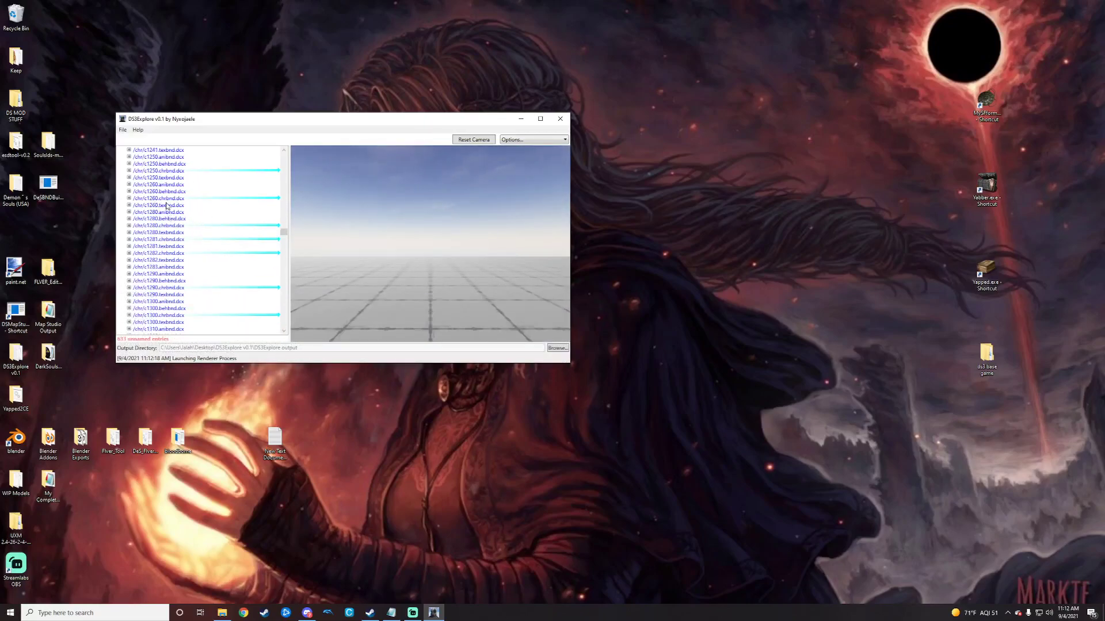
scroll(173, 209, "down", 5)
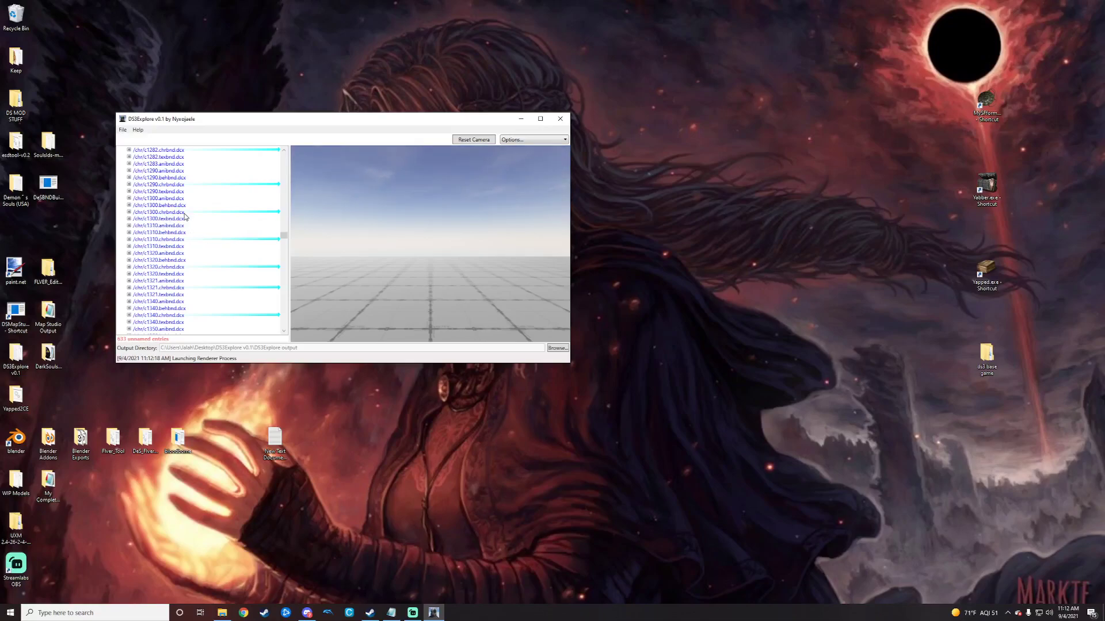
left_click(129, 212)
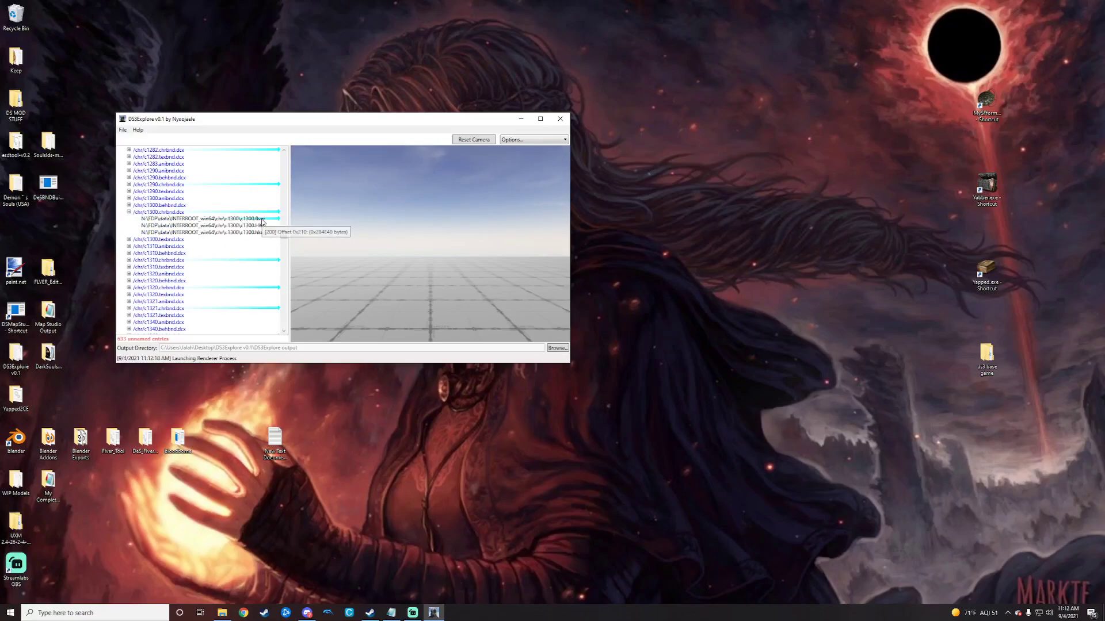
left_click(259, 219)
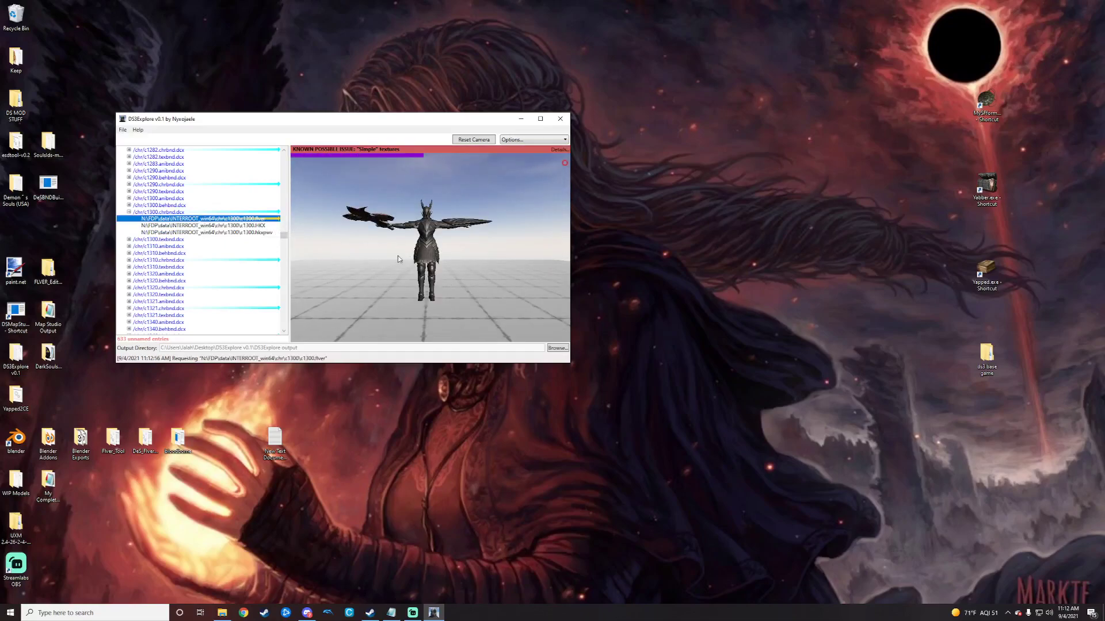
Step: Extract c1300.flver and c1300.tpf from the c1300 chrbnd and texbnd archives, then close DS3Explore
right_click(232, 221)
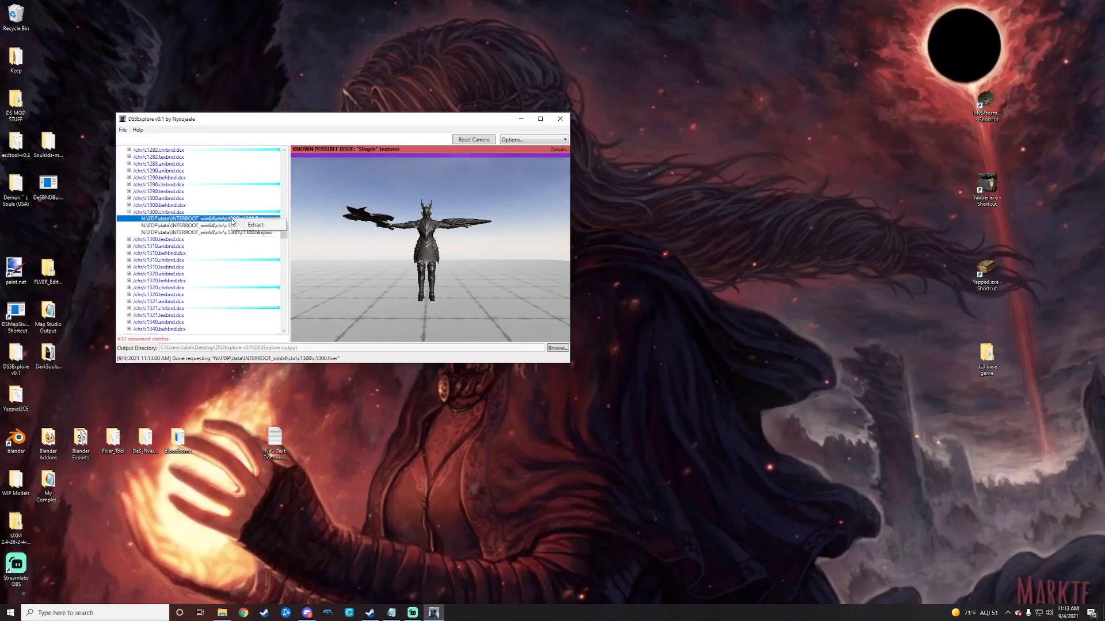
left_click(261, 226)
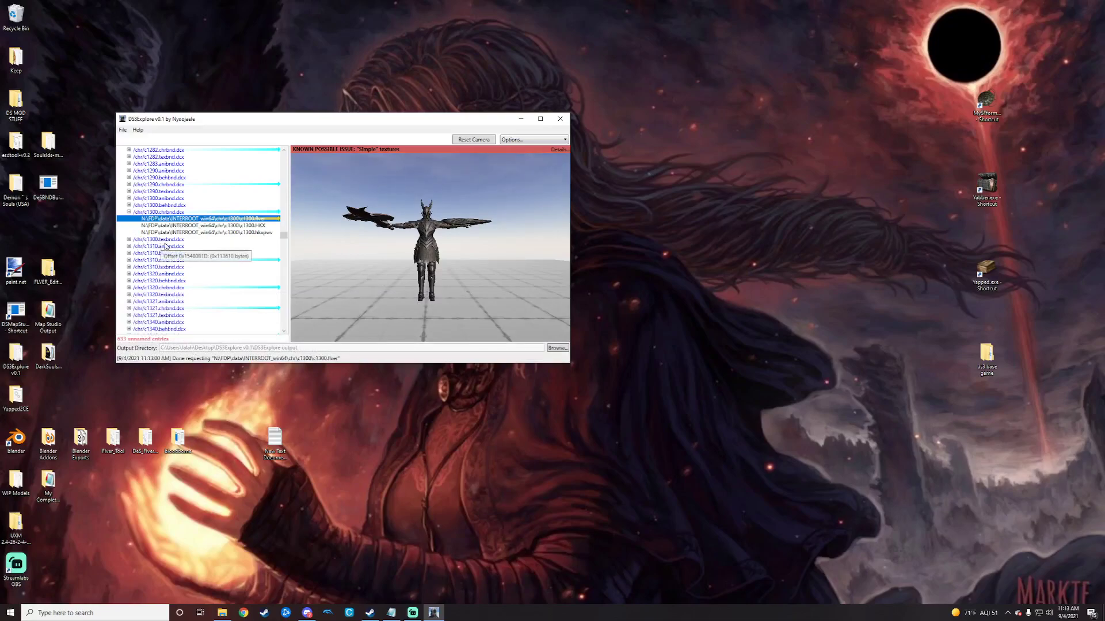
left_click(129, 240)
left_click(244, 247)
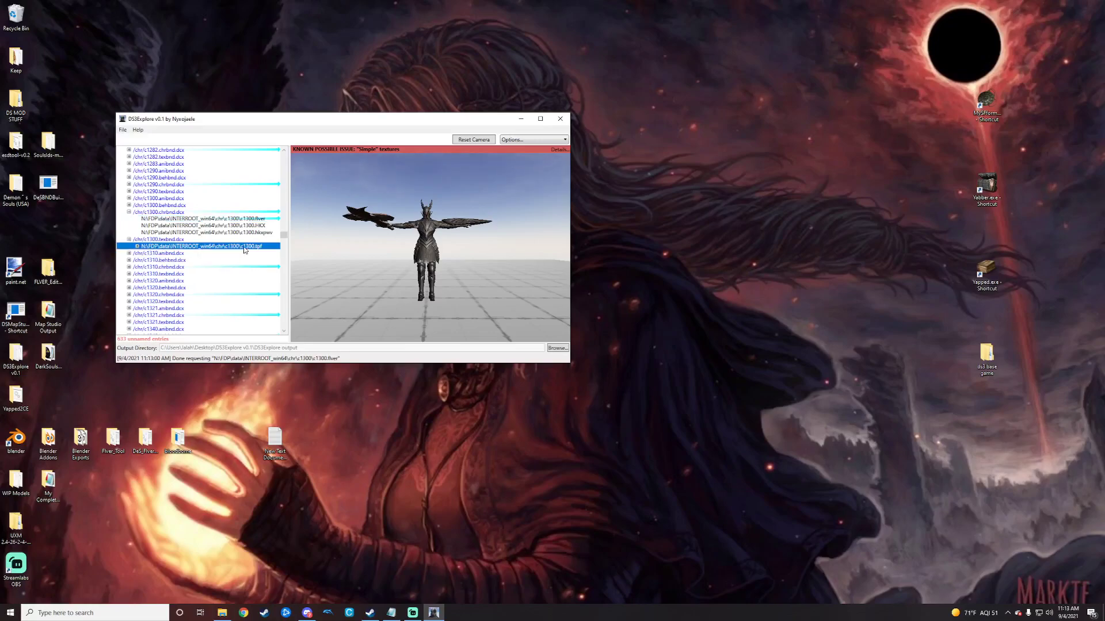
right_click(233, 249)
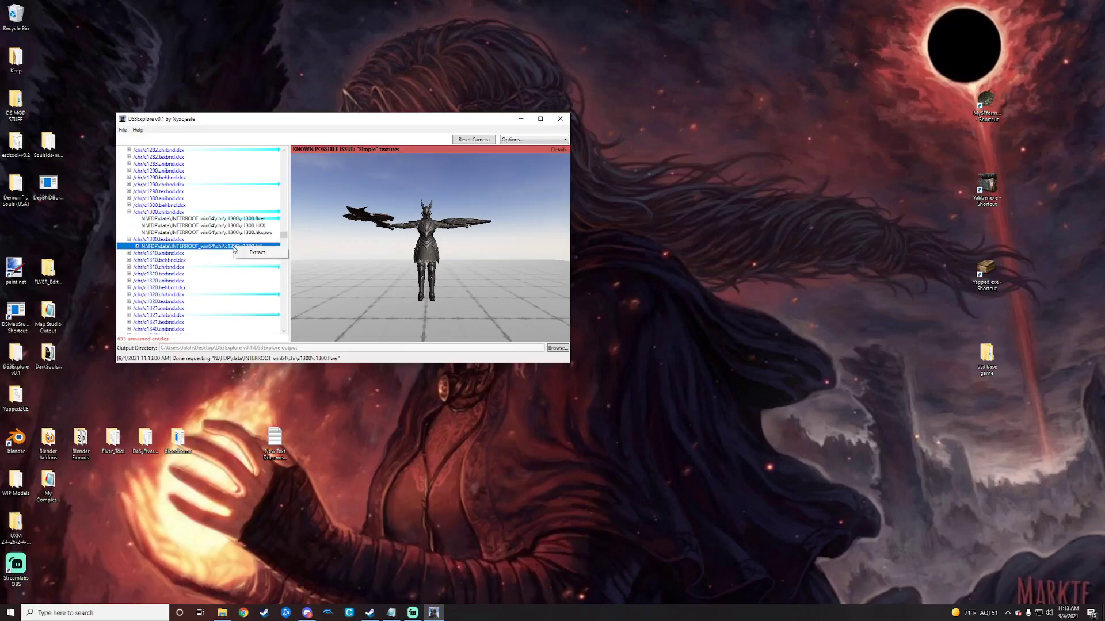
left_click(256, 255)
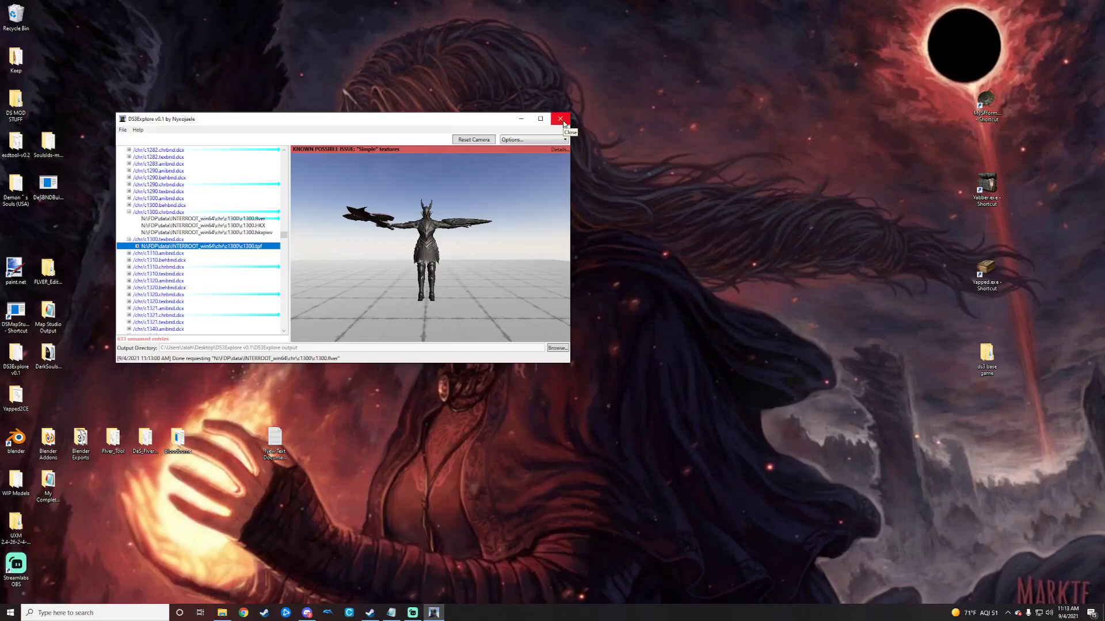
left_click(561, 119)
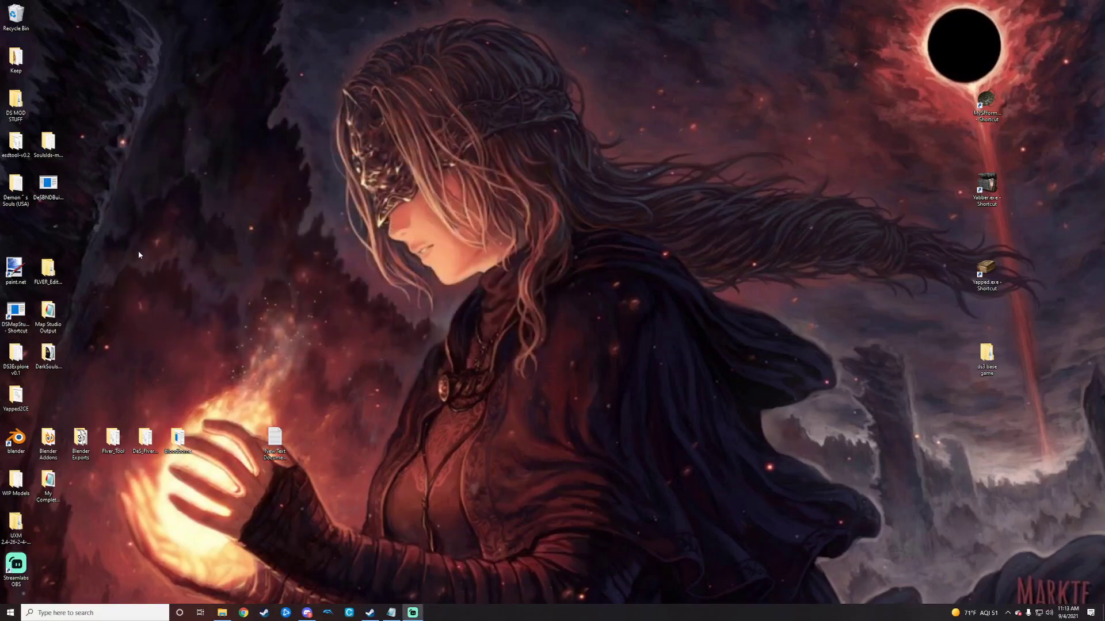
Step: Navigate DS3Explore output > FDP > data > INTERROOT_win64 > chr > c1300
double_click(15, 357)
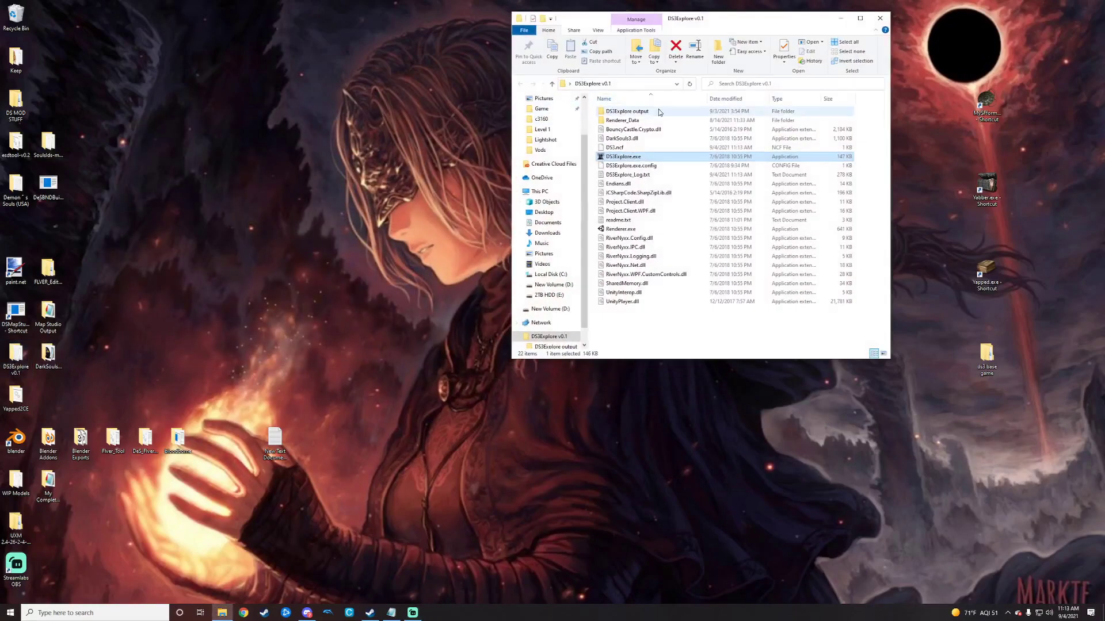
double_click(659, 112)
left_click_drag(642, 22, 516, 38)
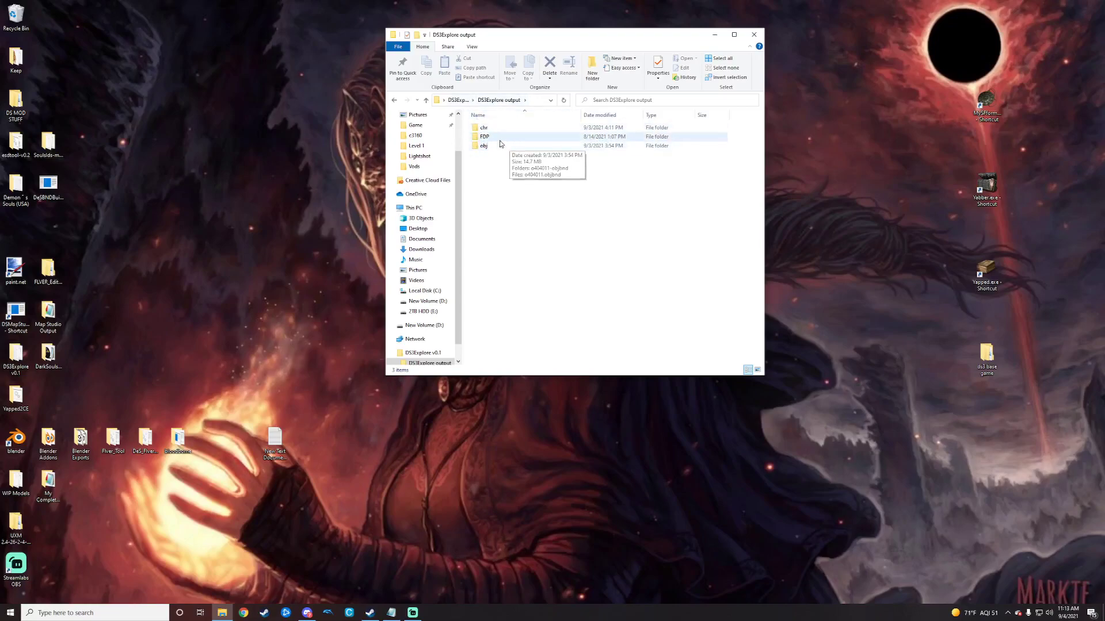
double_click(499, 138)
double_click(507, 128)
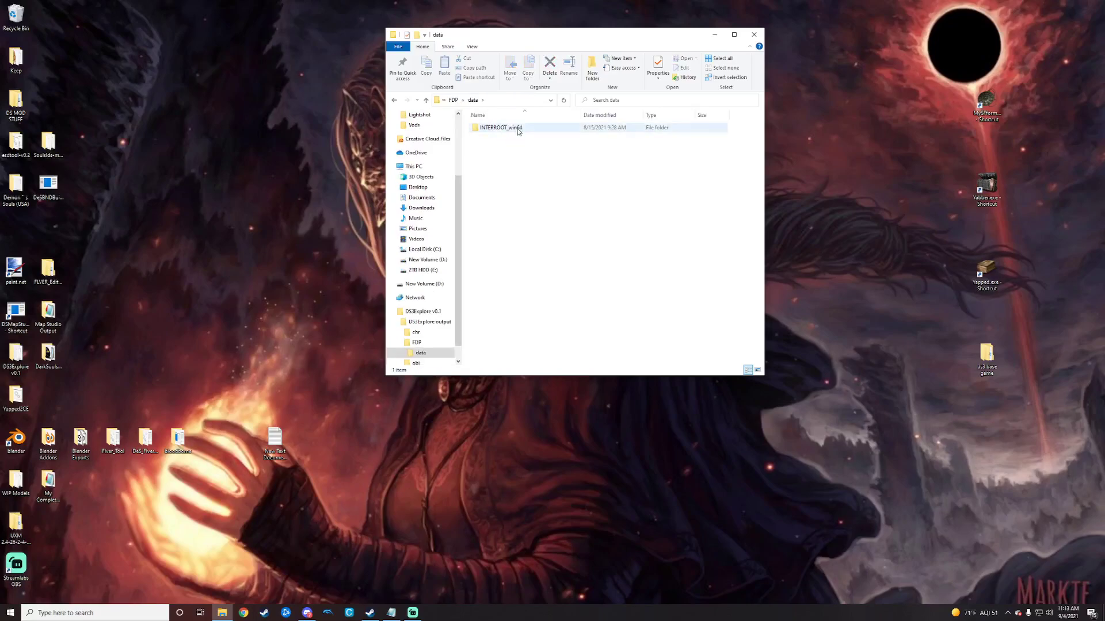
double_click(518, 129)
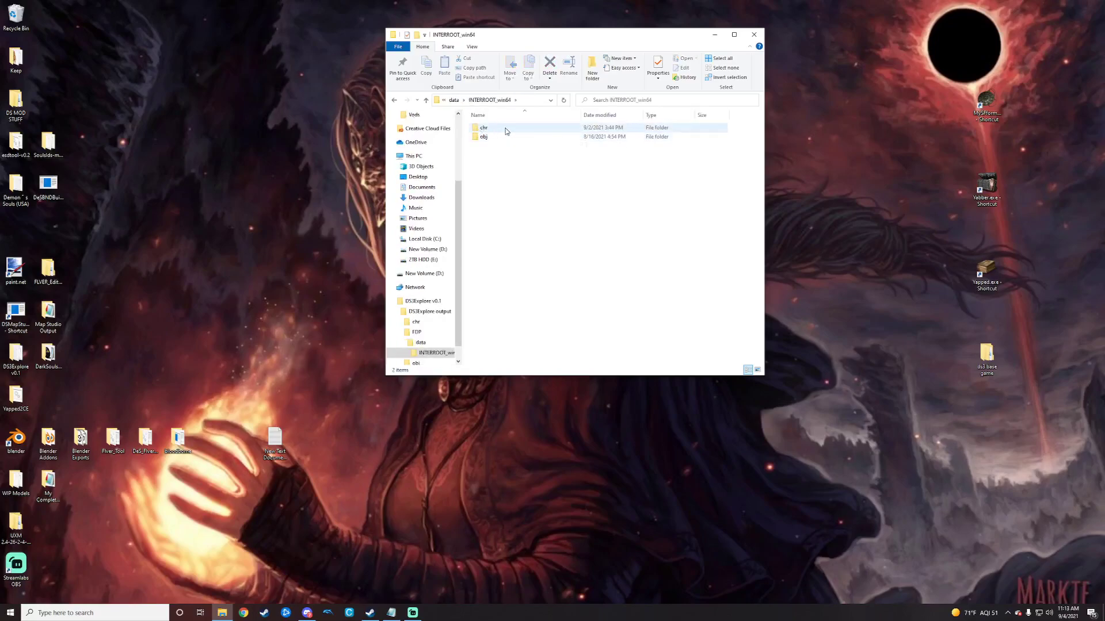
double_click(497, 129)
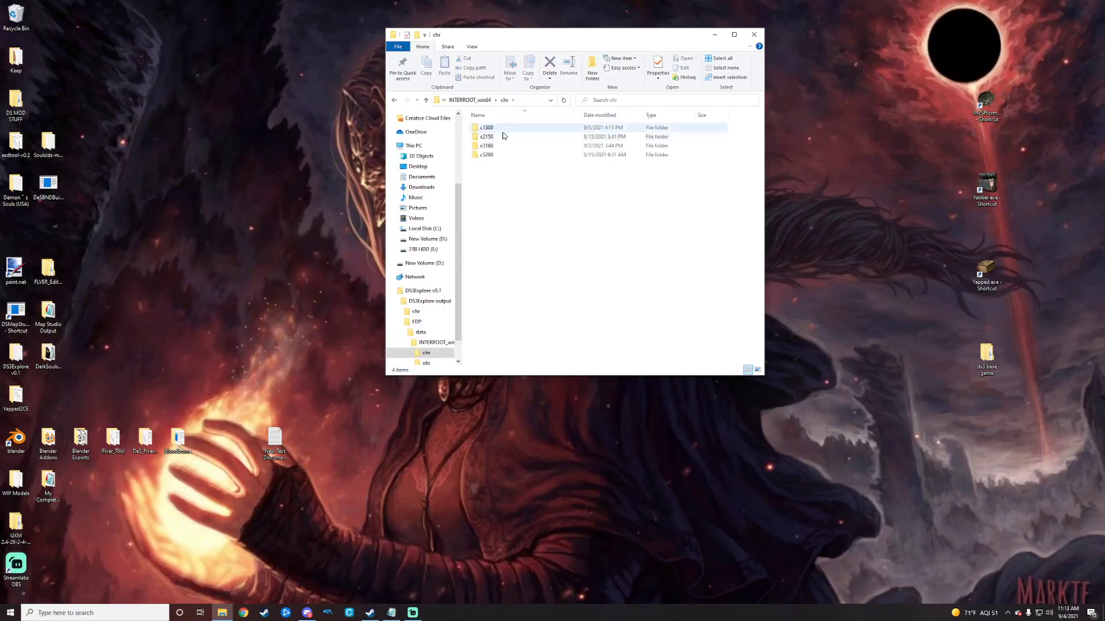
double_click(502, 128)
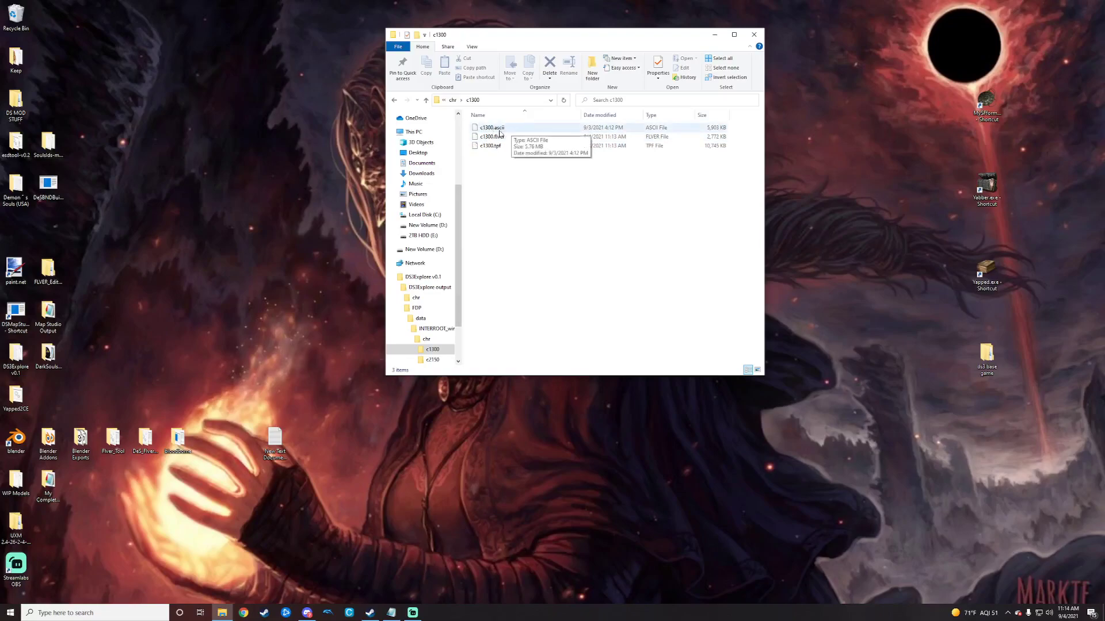
Step: Delete c1300.ascii from the c1300 folder
left_click(547, 129)
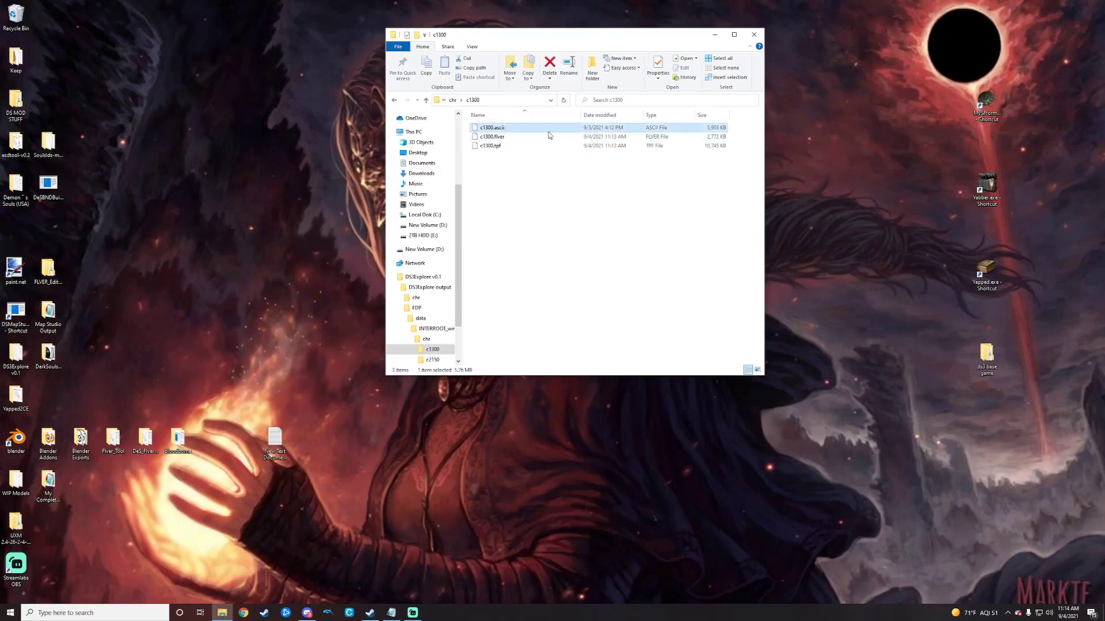
right_click(514, 130)
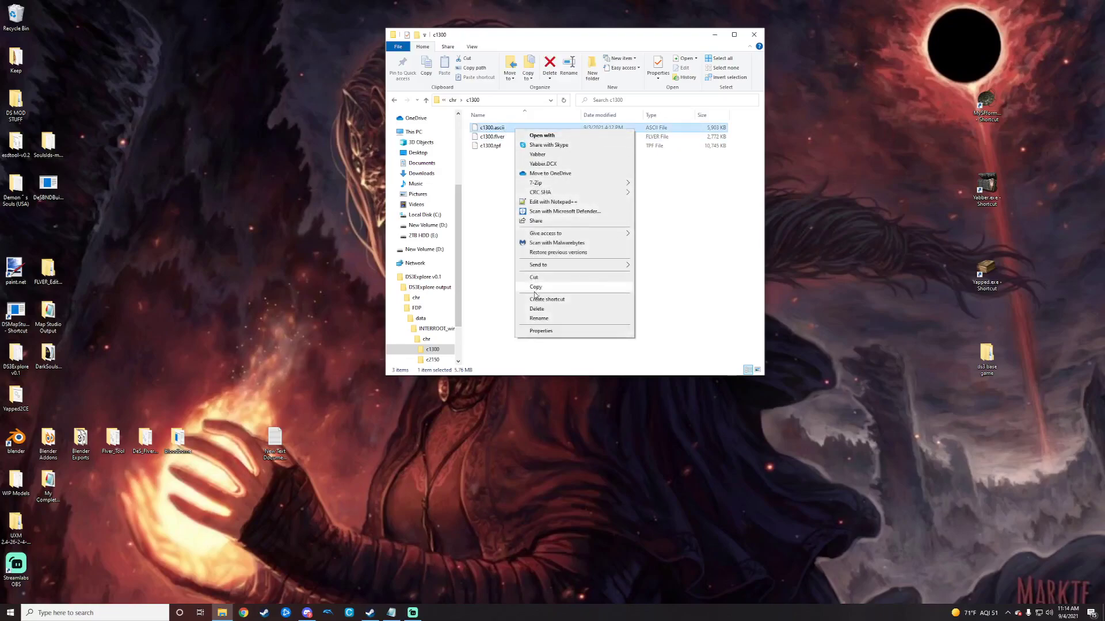
left_click(536, 310)
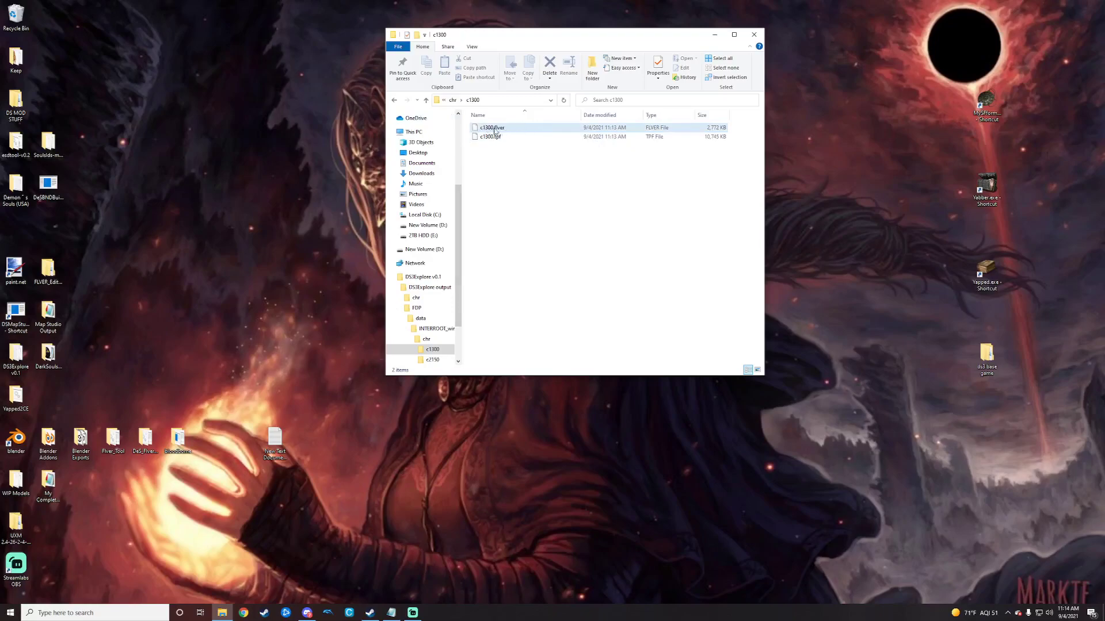
Step: Convert c1300.flver to SMD by dropping it onto the Bloodborne model converter
left_click_drag(513, 124, 665, 112)
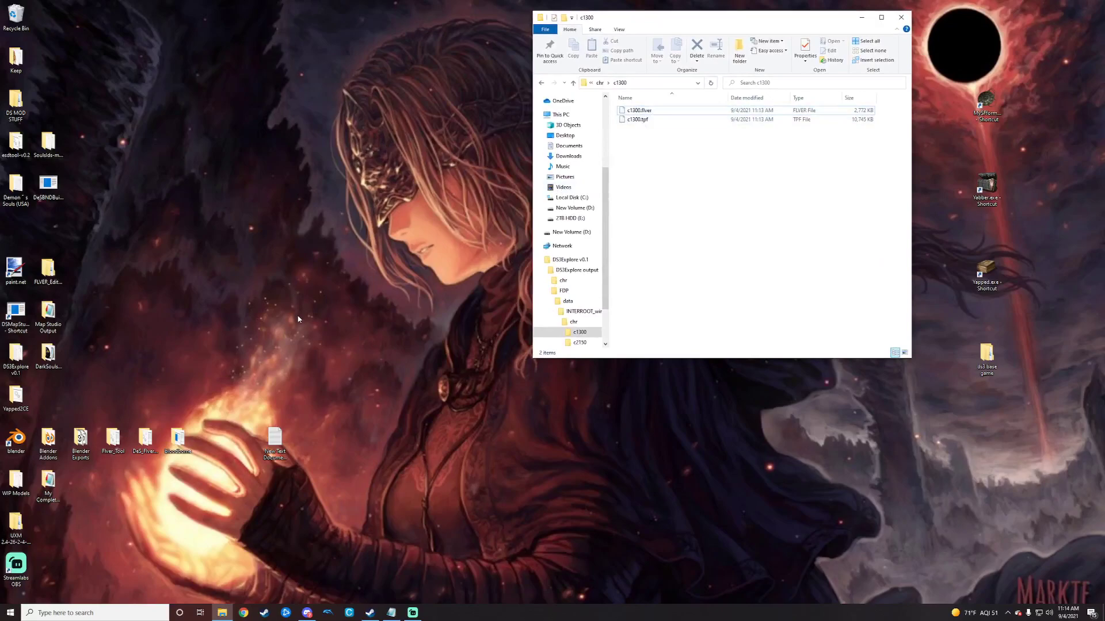
double_click(178, 443)
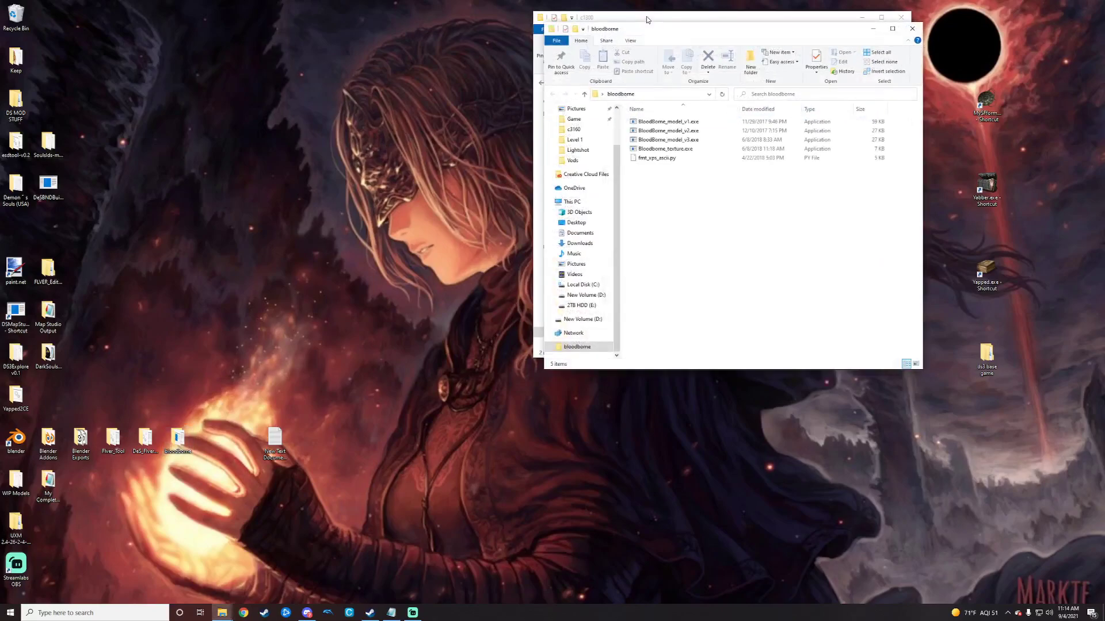
left_click_drag(662, 23, 253, 31)
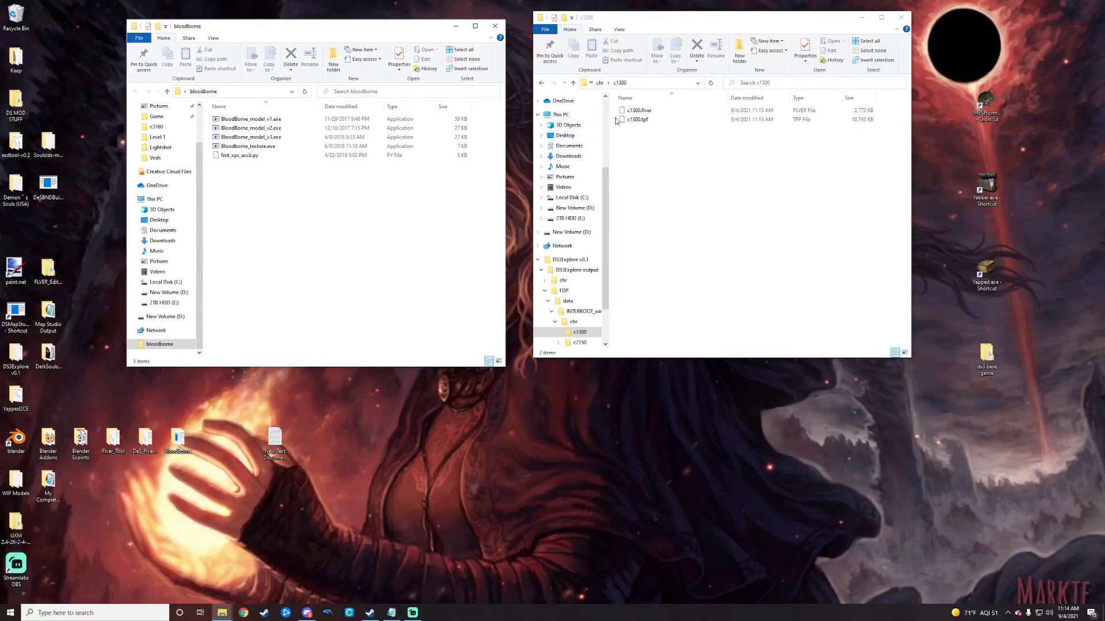
left_click_drag(679, 112, 308, 137)
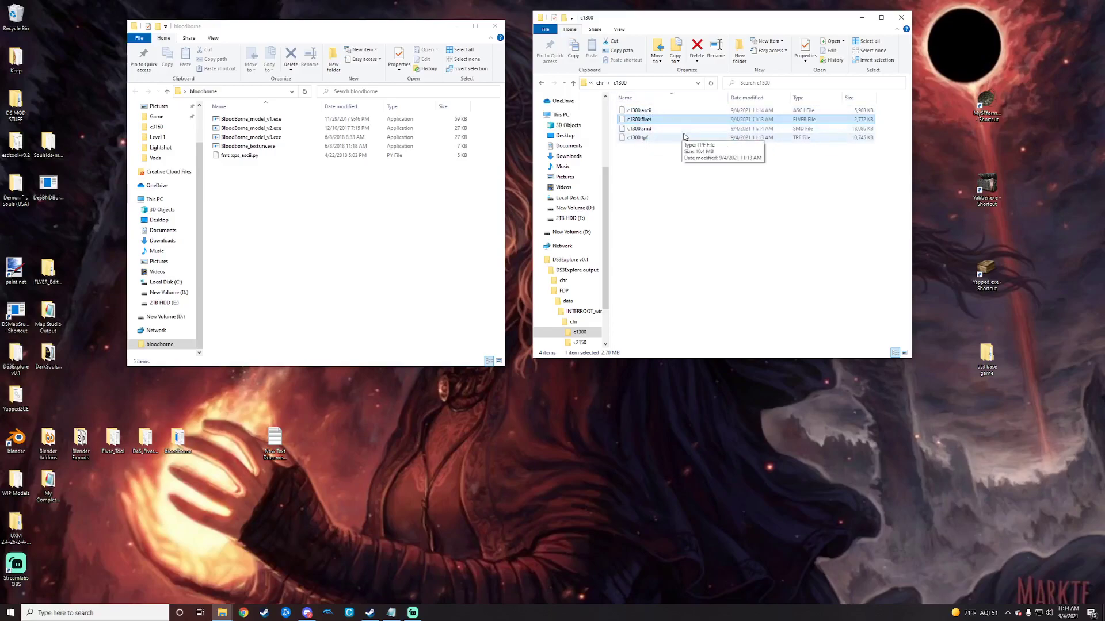
Step: Move the new c1300.smd onto the desktop and close both folder windows
left_click(662, 129)
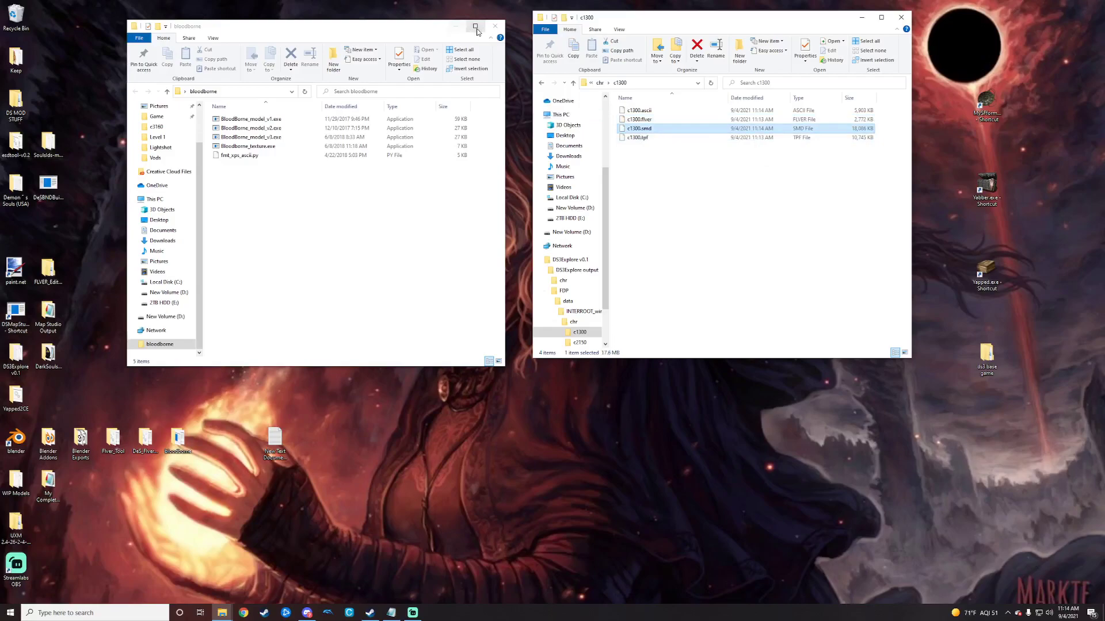
left_click(495, 26)
left_click_drag(656, 129, 373, 229)
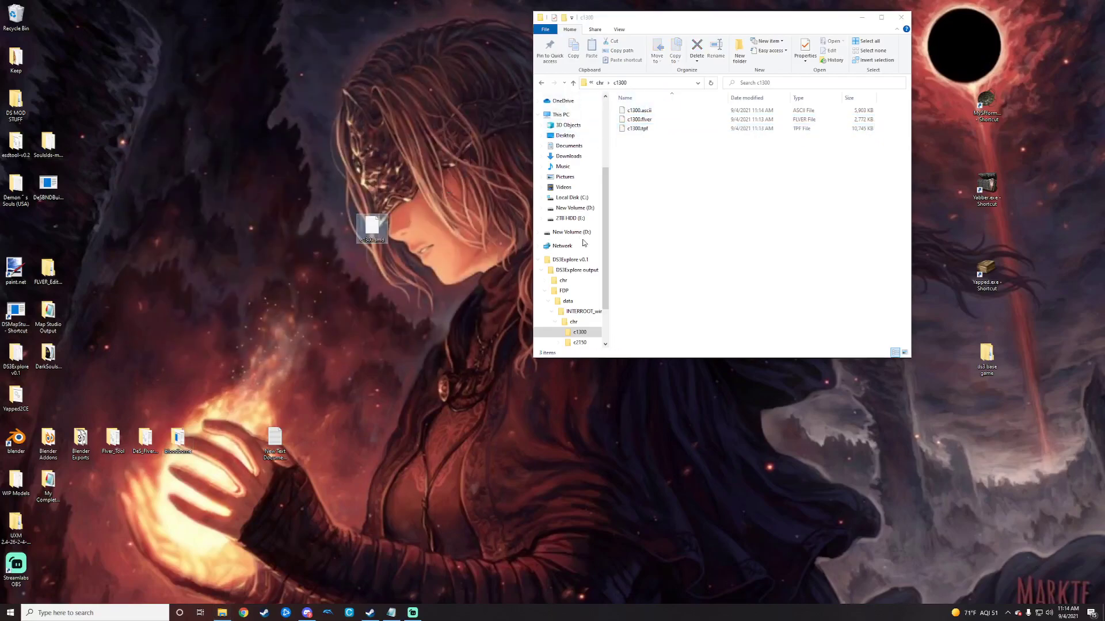
left_click(901, 19)
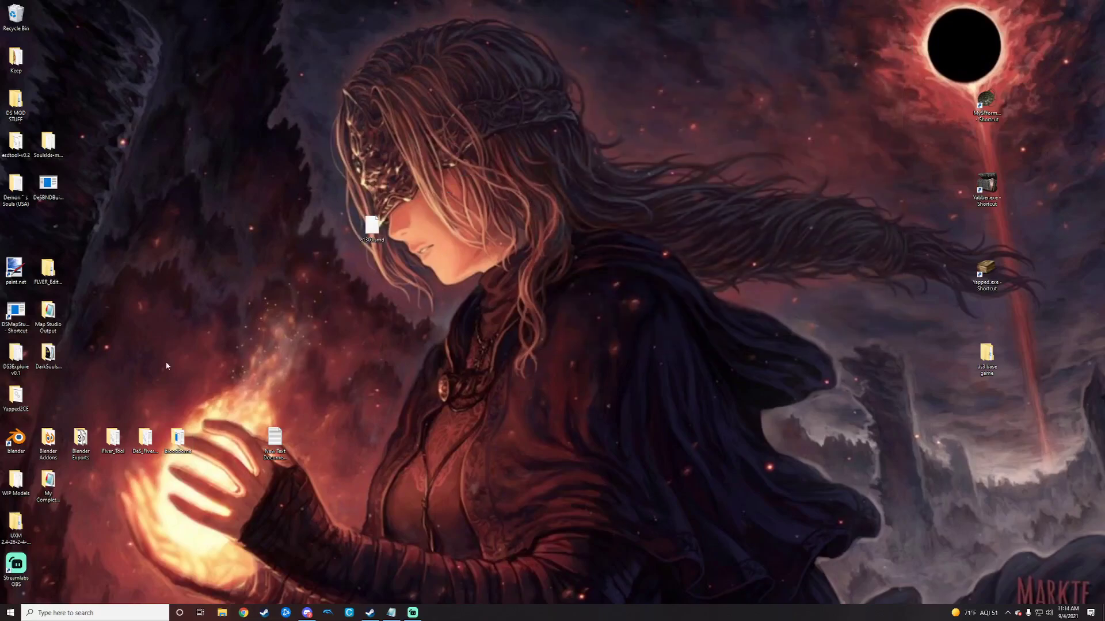
Step: Launch Blender and delete the default cube
double_click(17, 433)
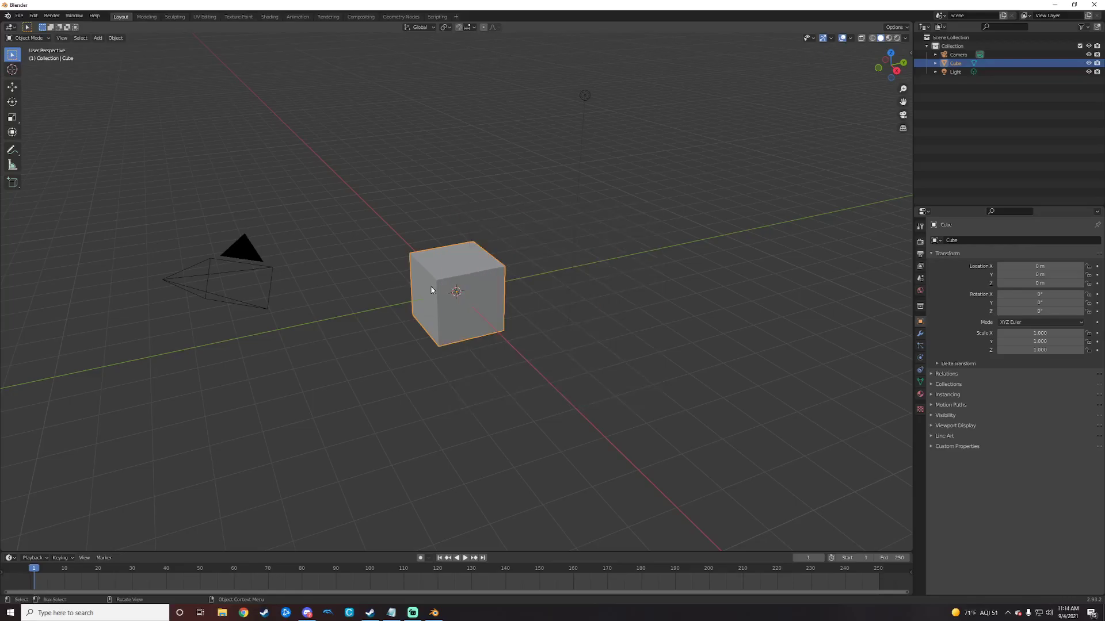
right_click(431, 291)
left_click(402, 436)
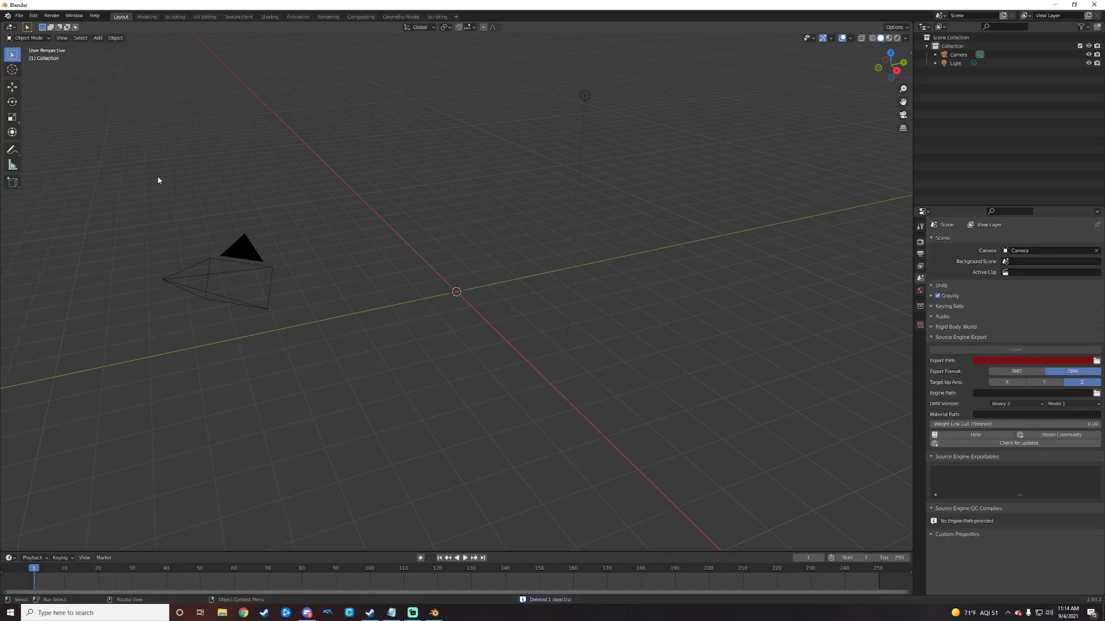
Step: Import c1300.smd from the Desktop via the Source Engine importer
left_click(20, 16)
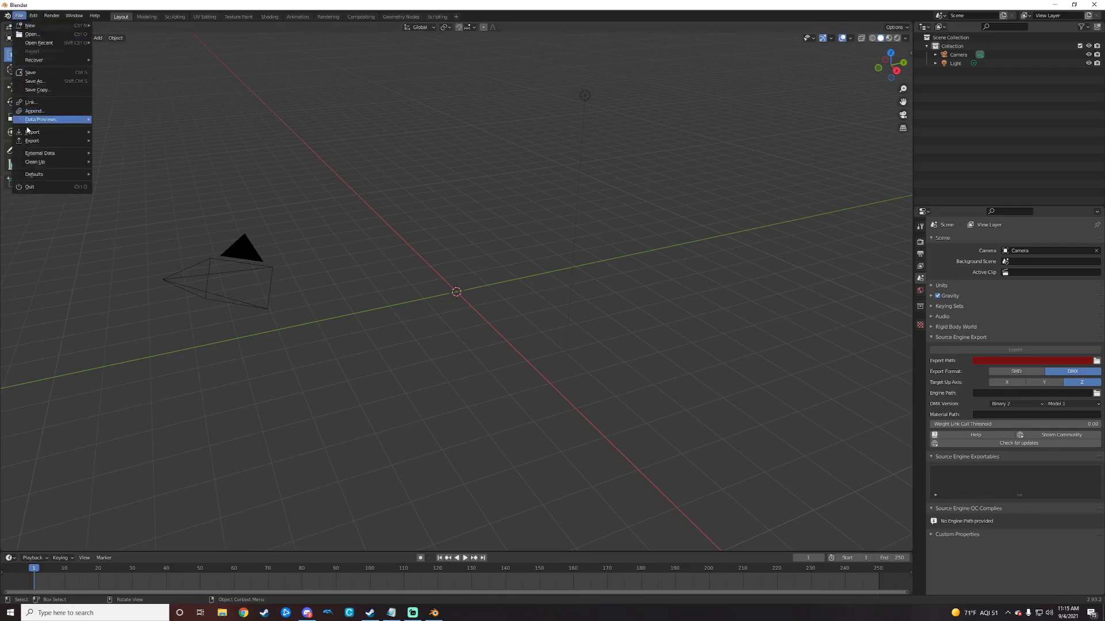
mouse_move(52, 133)
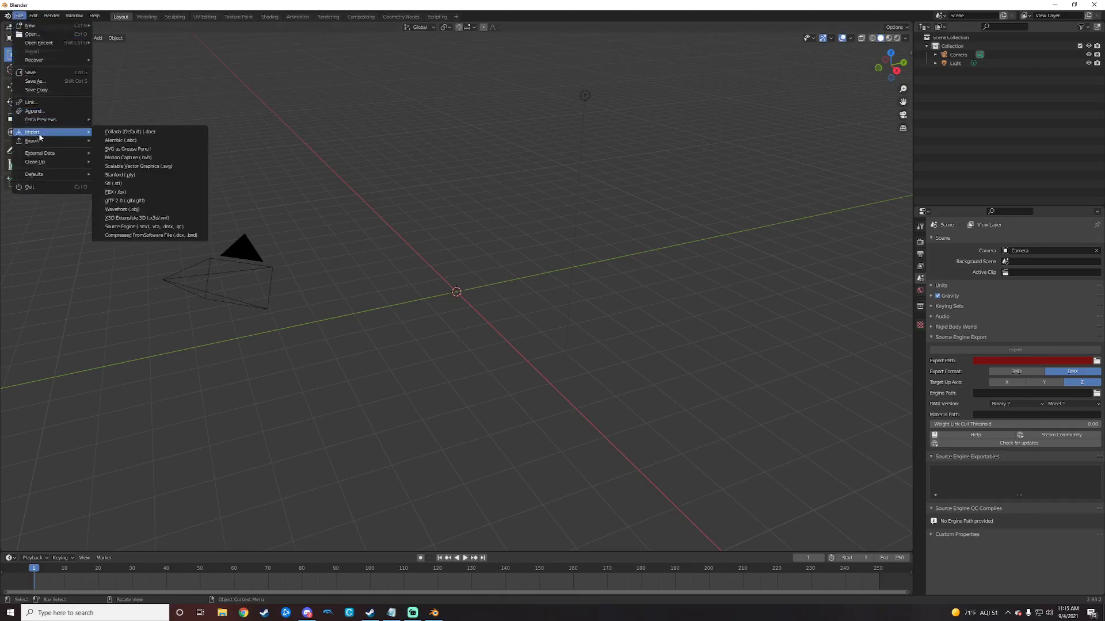
left_click(153, 228)
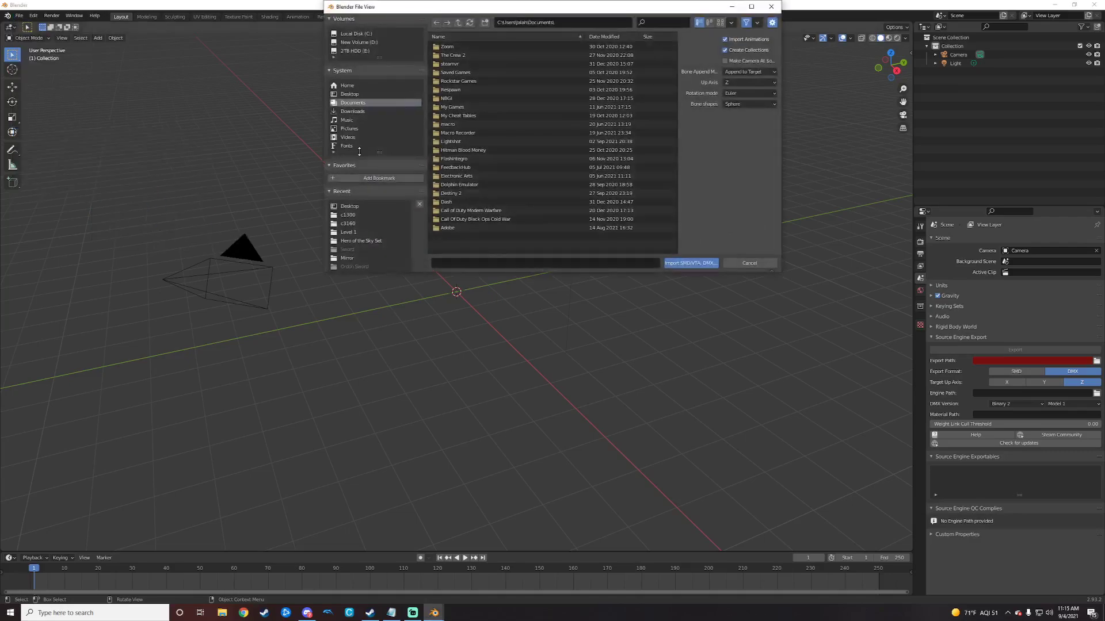
left_click(347, 208)
scroll(532, 182, "down", 5)
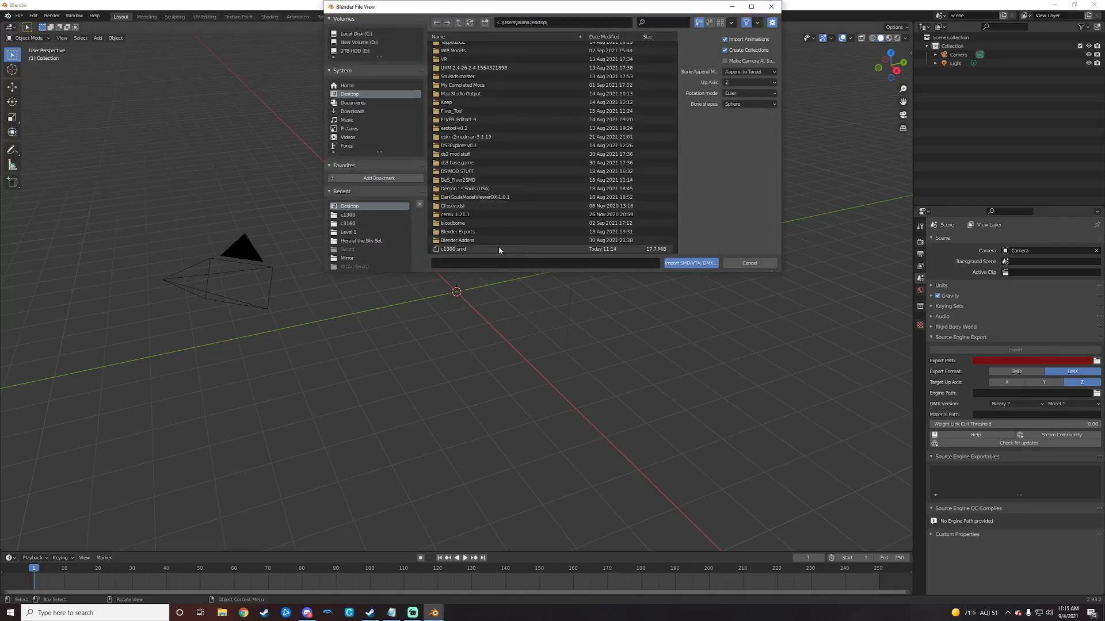
left_click(472, 251)
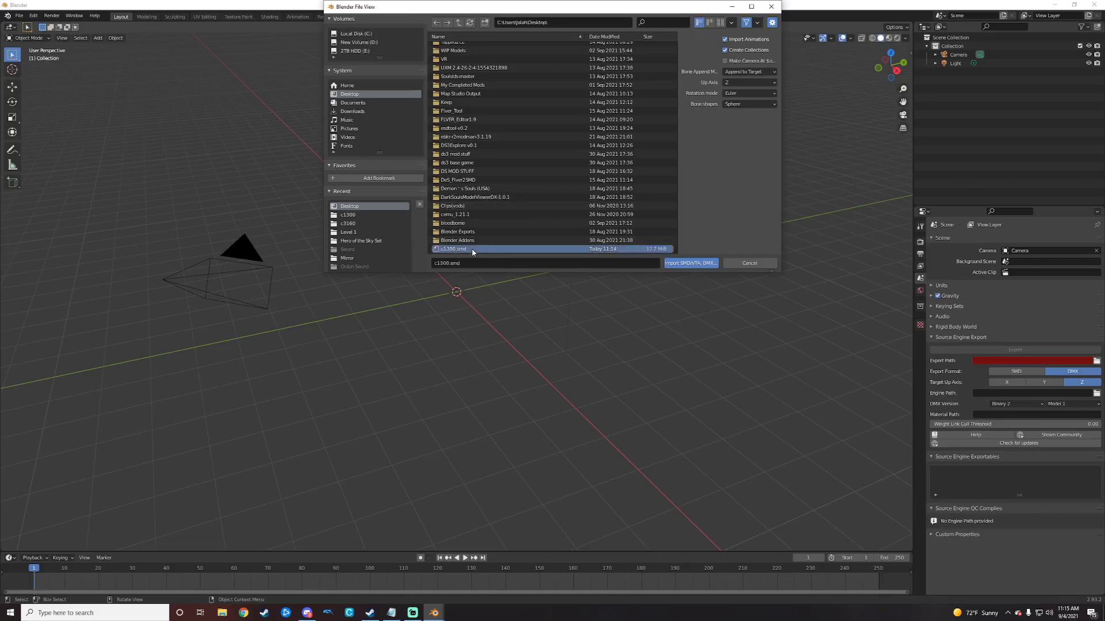
left_click(679, 263)
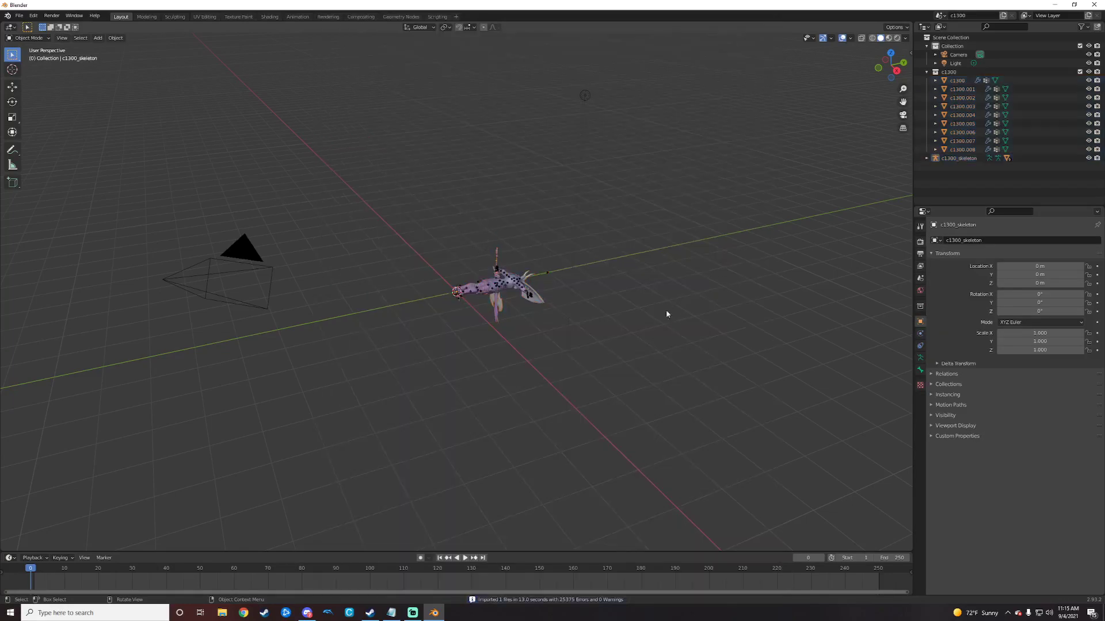
Step: Orbit, zoom and pan to frame the c1300 character head-on in its T-pose
middle_click_drag(666, 313, 512, 196)
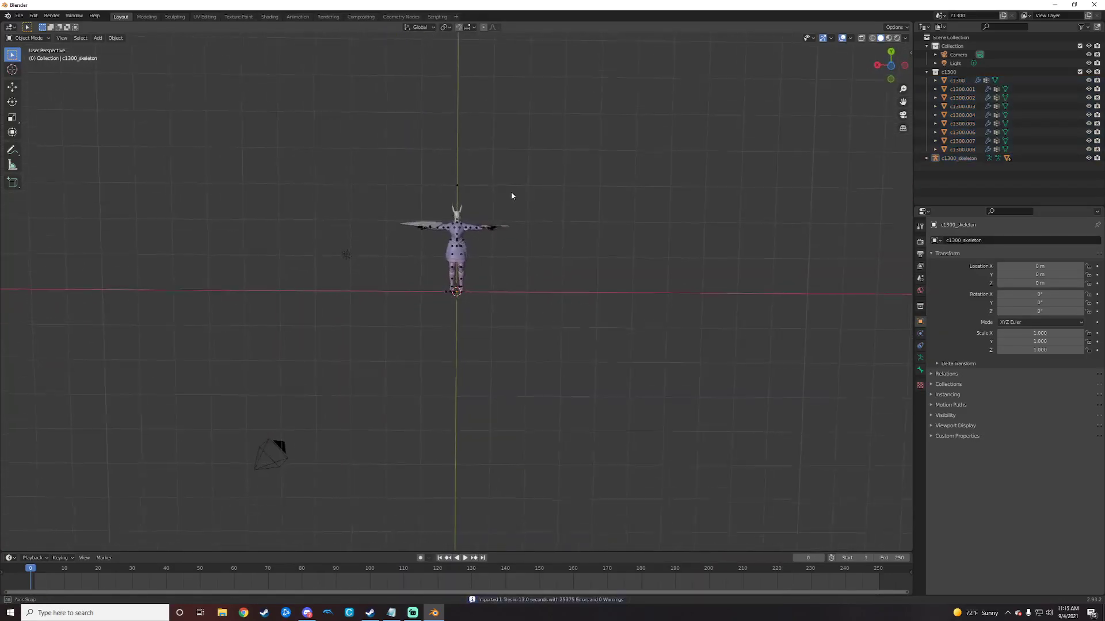
scroll(520, 245, "up", 6)
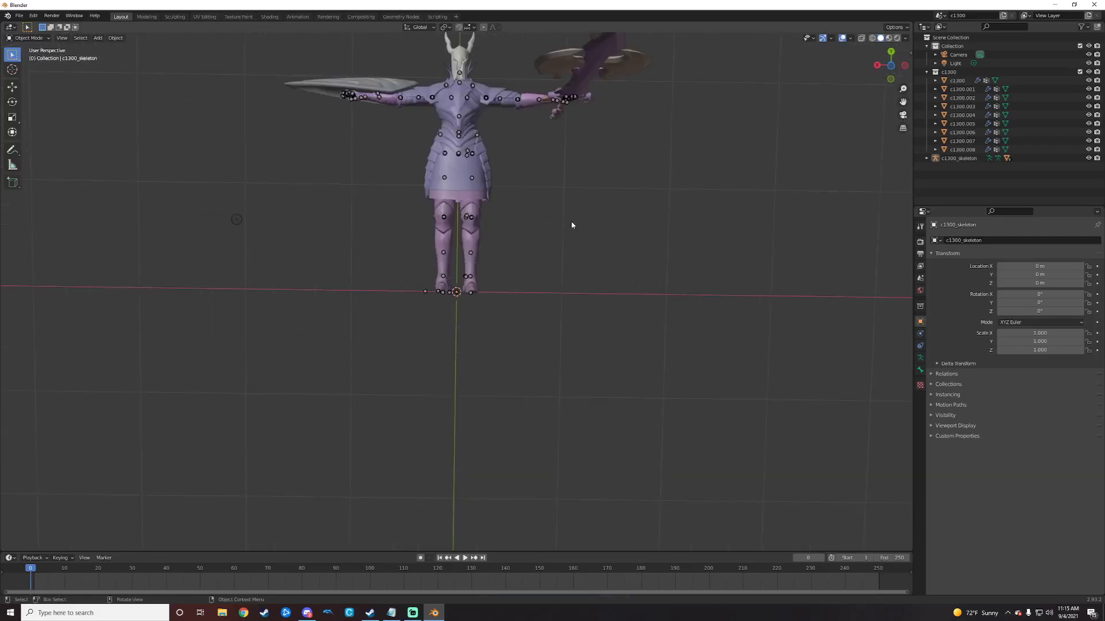
middle_click_drag(557, 189, 558, 284, "shift")
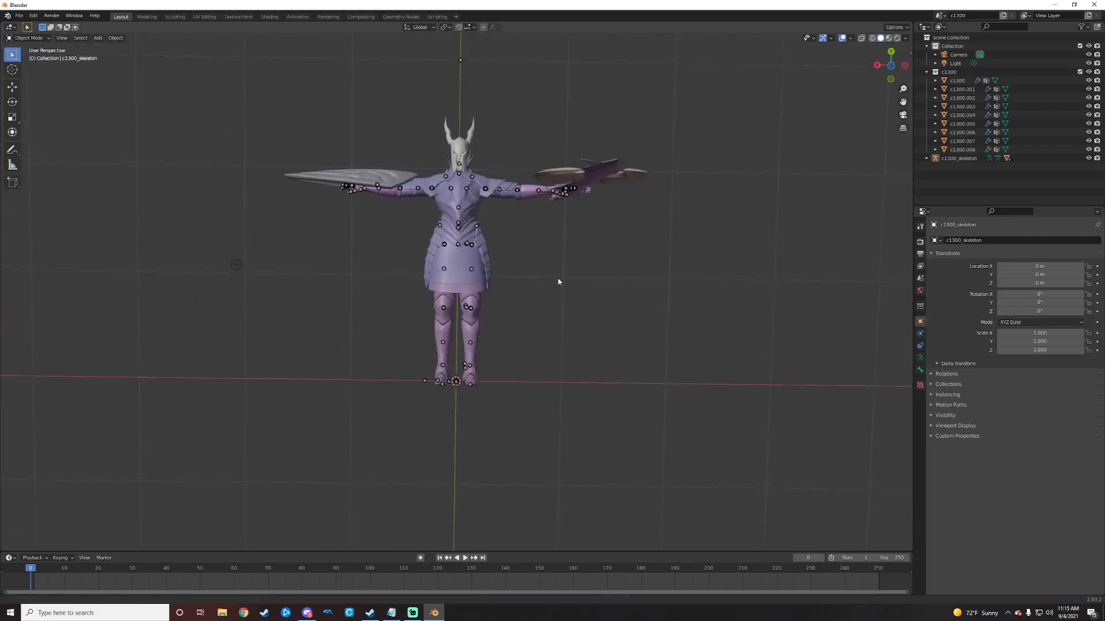